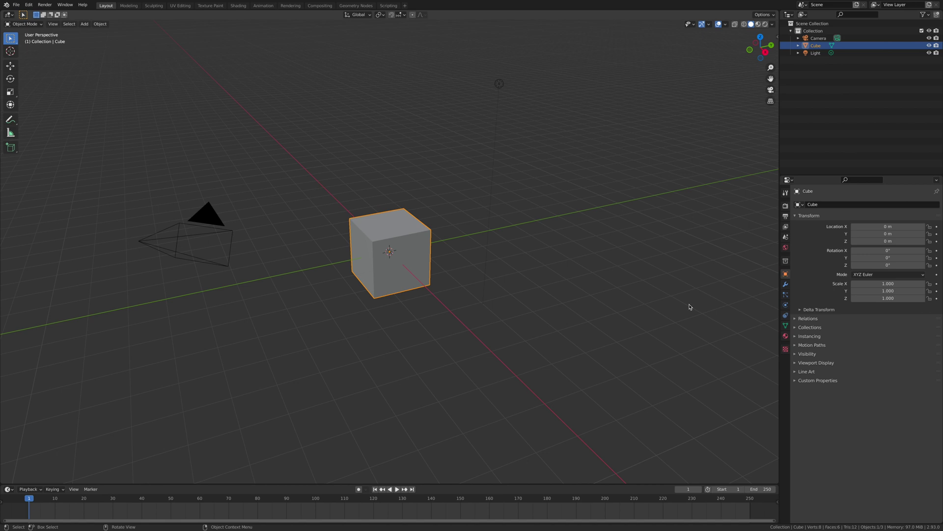
# From the top view, box-select the default cube, camera and light and delete them.
pyautogui.click(762, 38)
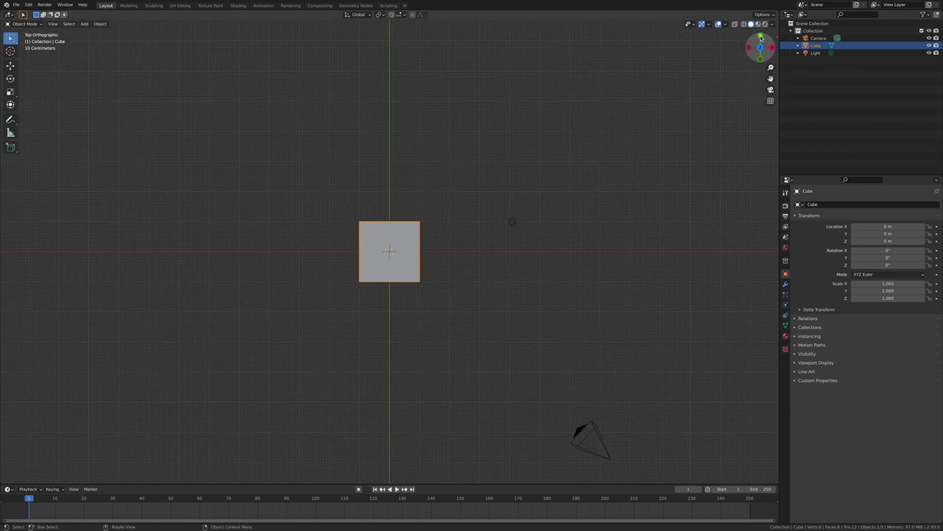
pyautogui.press('b')
pyautogui.moveTo(216, 140); pyautogui.dragTo(673, 489)
pyautogui.rightClick(366, 208)
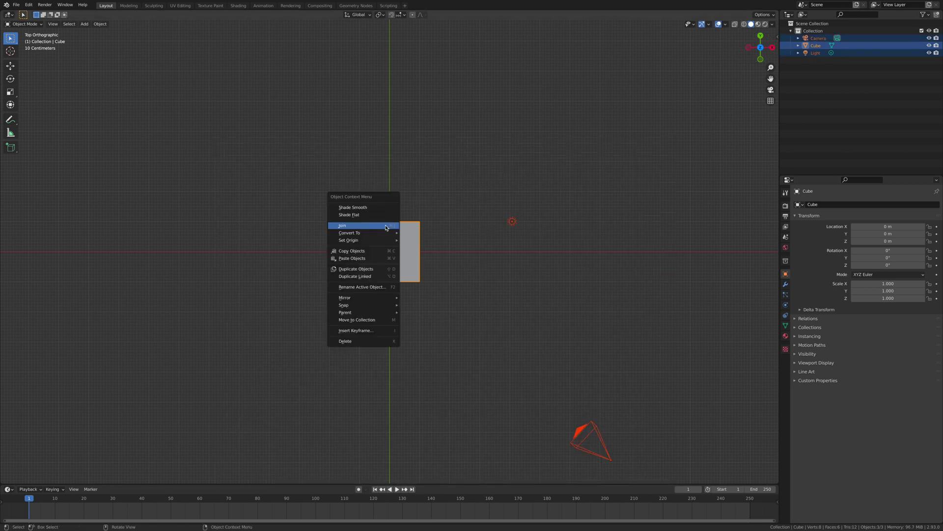
pyautogui.click(367, 341)
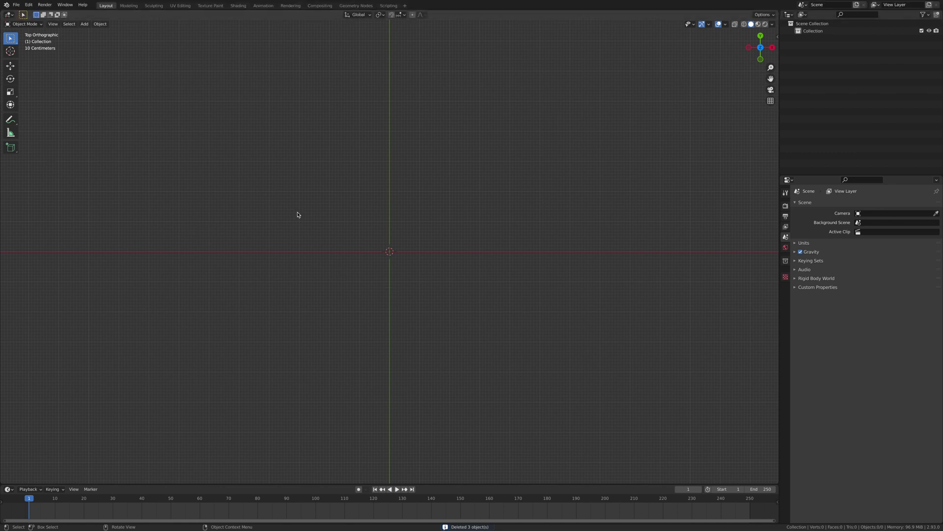
pyautogui.press('shift')
# Add a plane and shift its mesh 1 m X and −1 m Y so a corner sits at the origin.
pyautogui.hotkey('shift', 'a')
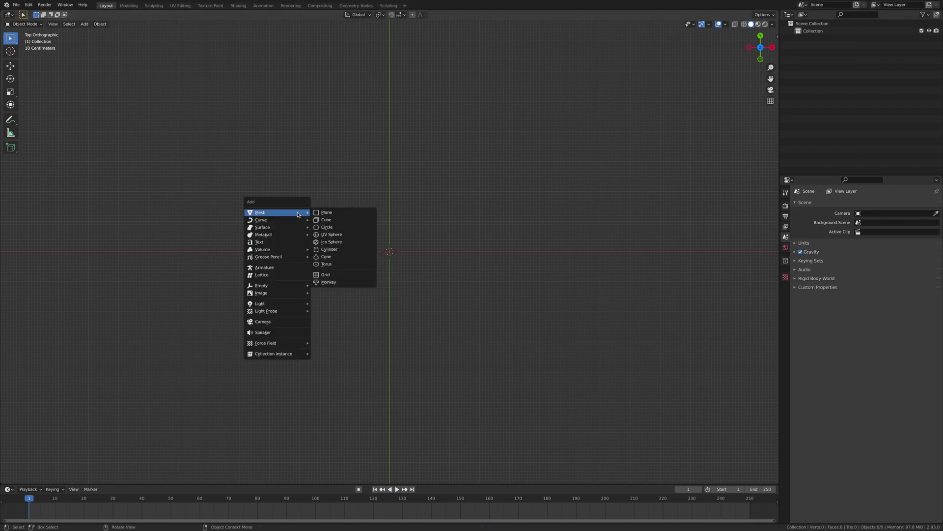
pyautogui.click(326, 216)
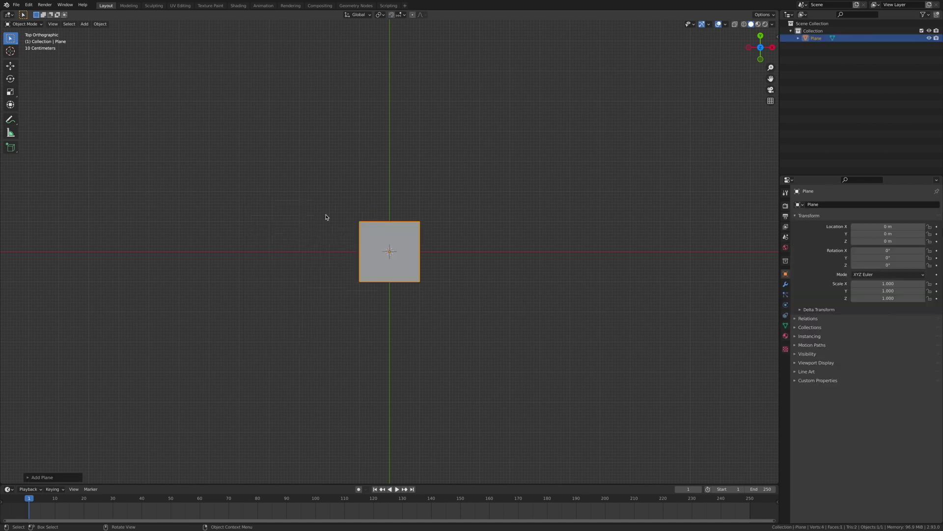
pyautogui.press('Tab')
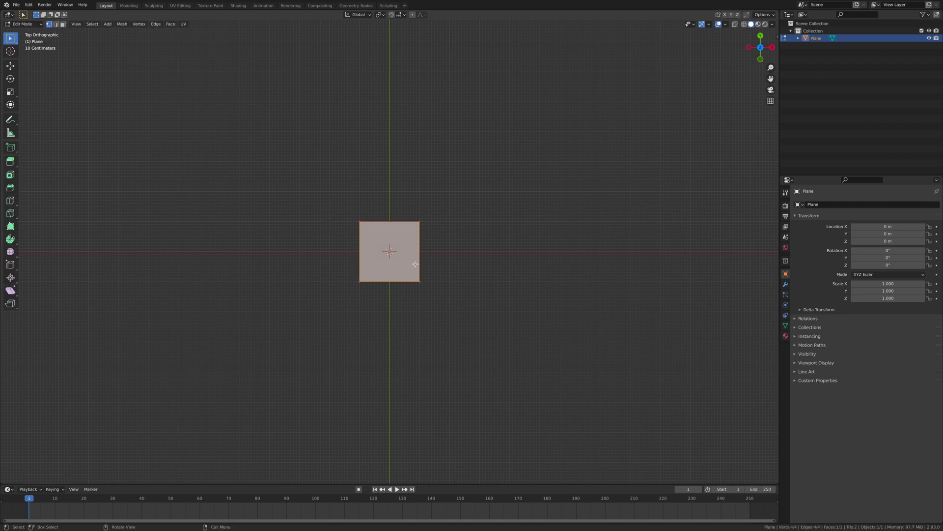
pyautogui.press('g')
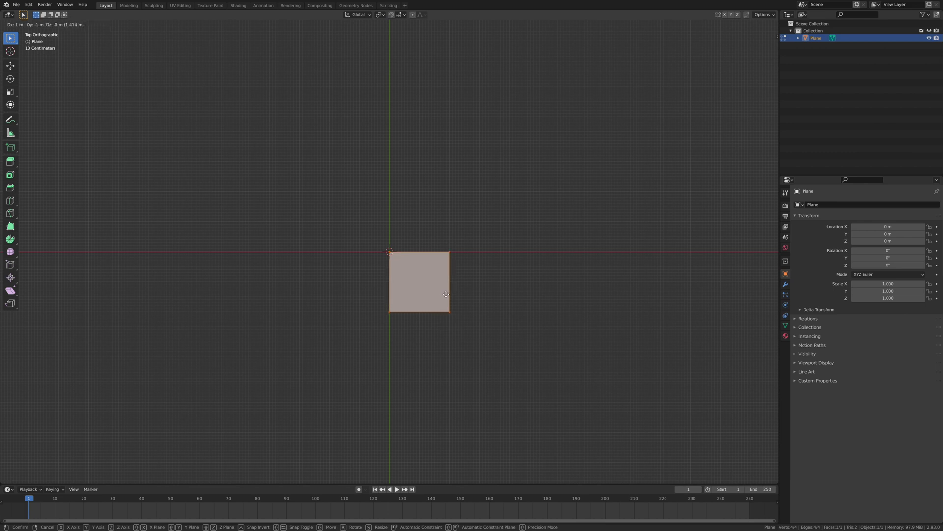
pyautogui.click(446, 294)
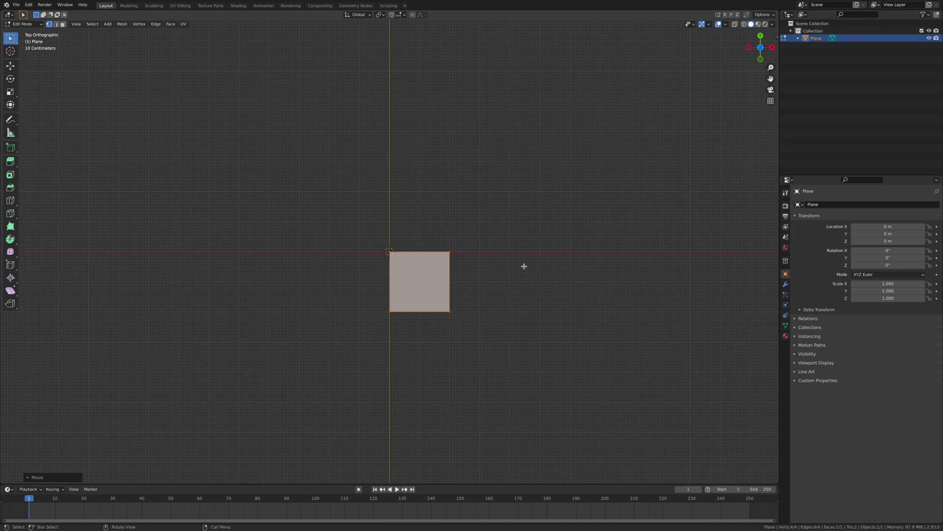
# Add a Subdivision Surface modifier set to Simple with render level 1.
pyautogui.press('Tab')
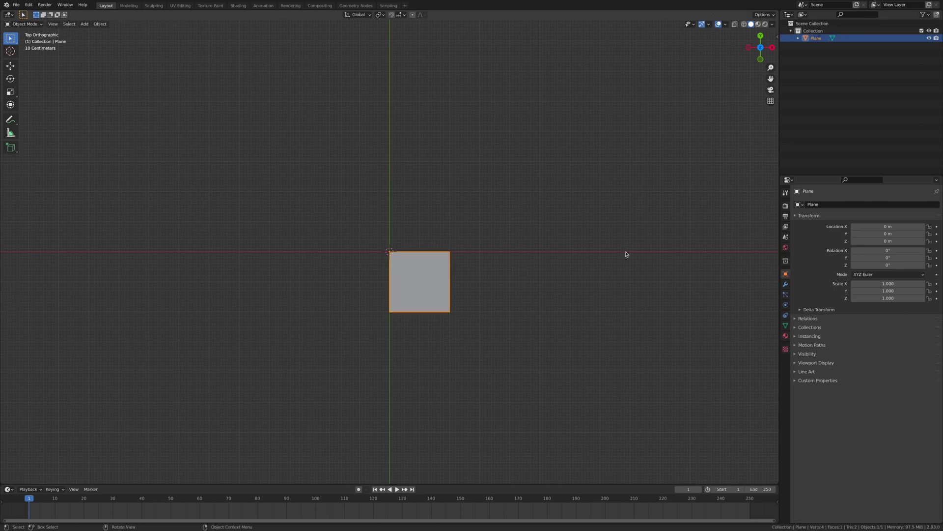
pyautogui.click(785, 287)
pyautogui.click(829, 204)
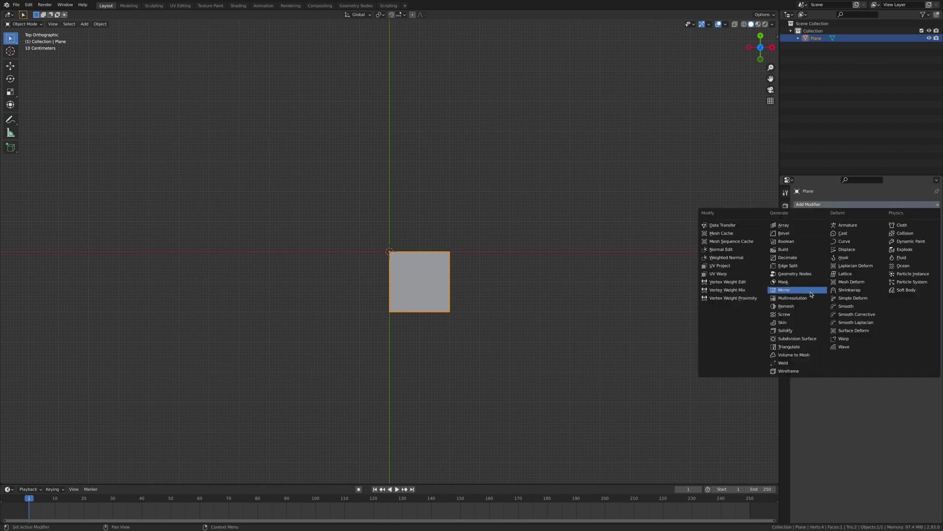
pyautogui.click(812, 339)
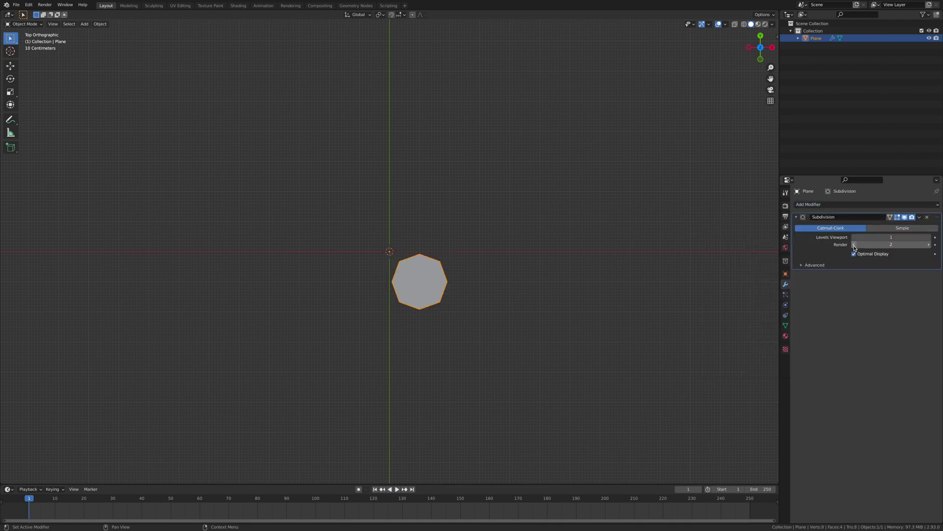
pyautogui.click(854, 244)
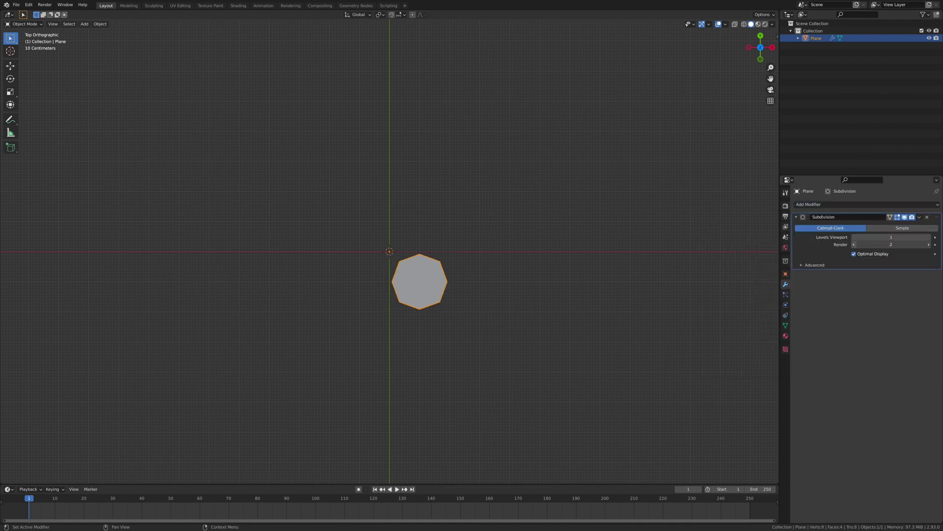
pyautogui.click(885, 228)
# Add an X Mirror modifier and an Array modifier with Count 6.
pyautogui.click(844, 205)
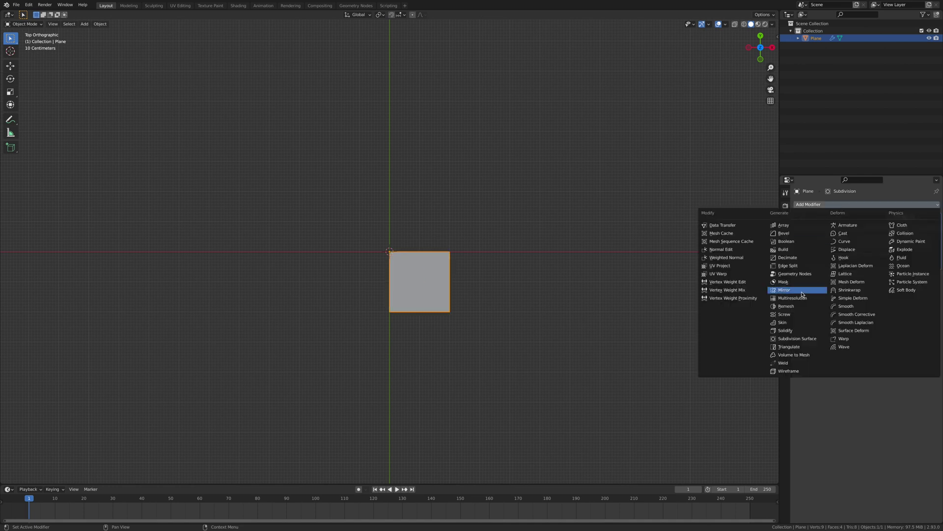
pyautogui.click(786, 290)
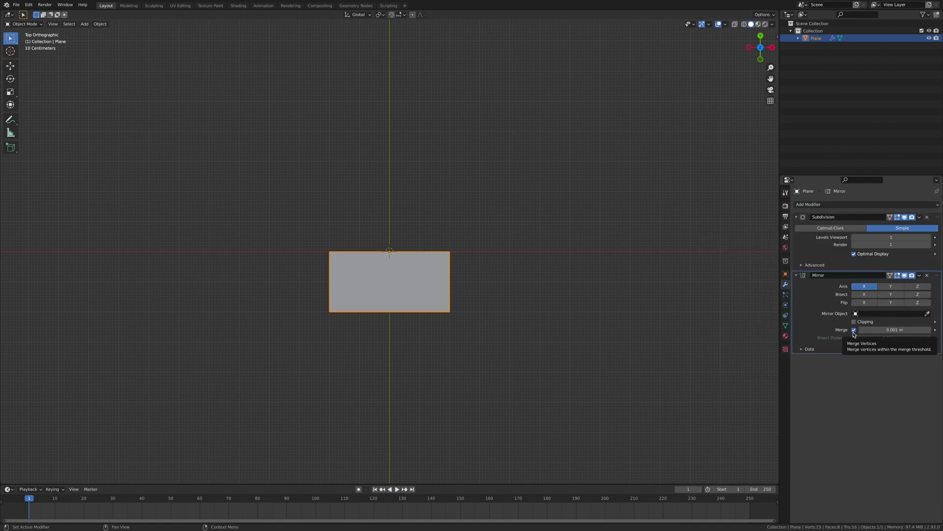
pyautogui.click(858, 205)
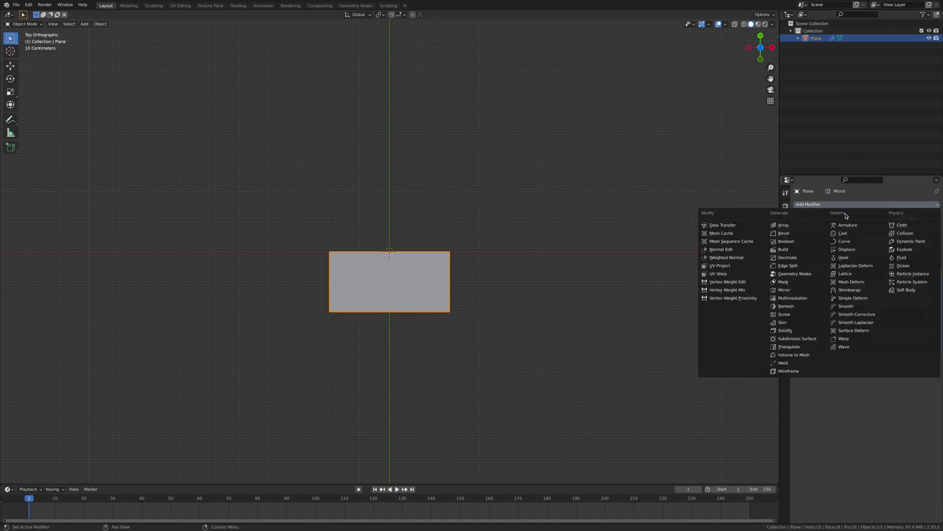
pyautogui.click(784, 224)
pyautogui.doubleClick(898, 379)
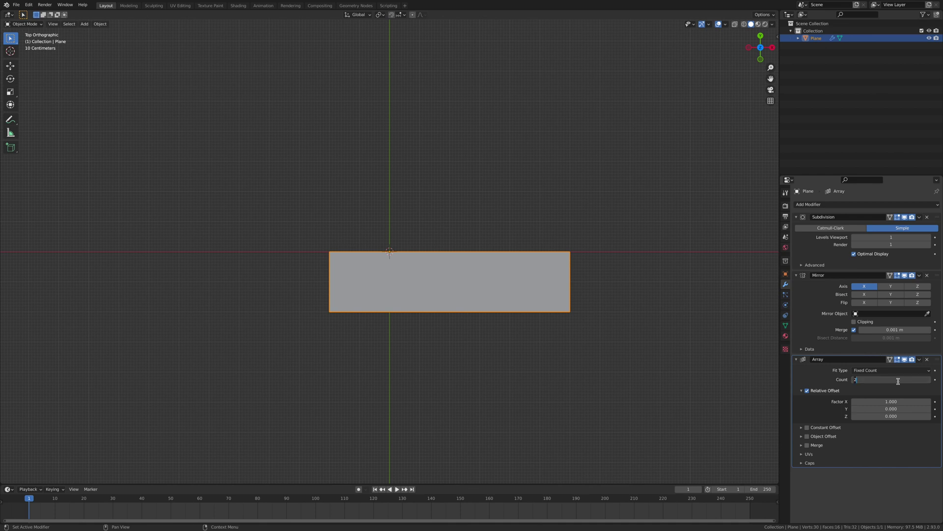
pyautogui.write('6')
pyautogui.press('Return')
pyautogui.scroll(-3, 150, 276)
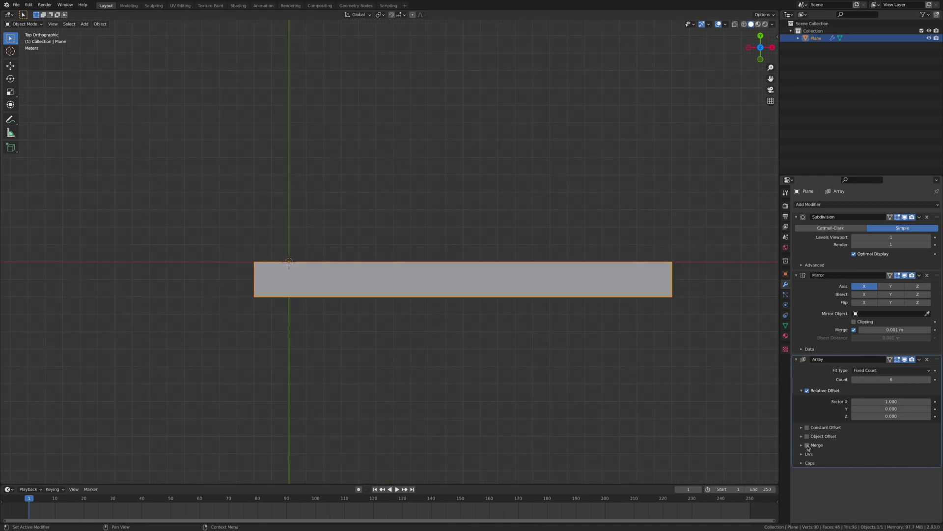
# Enable Array Merge and add a Simple Deform in Bend mode, 360° on Z, closing the ring.
pyautogui.click(807, 446)
pyautogui.click(840, 206)
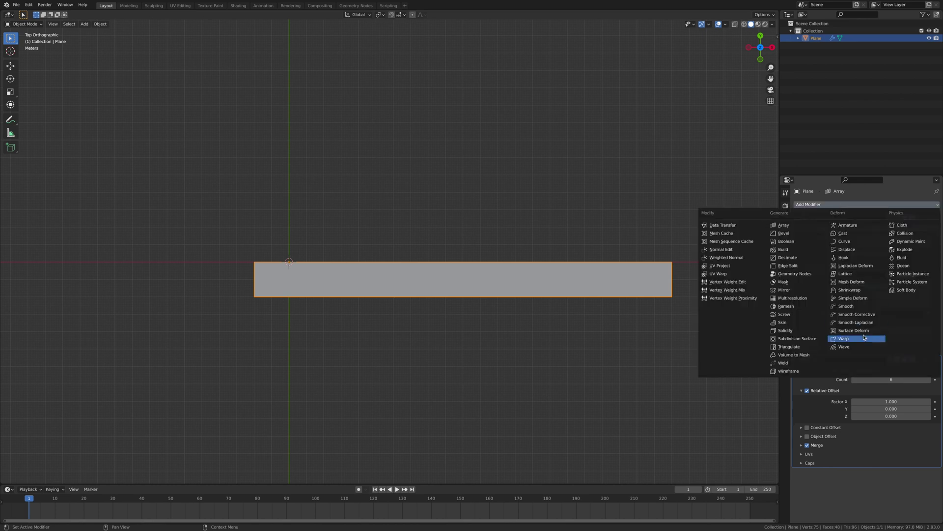
pyautogui.click(866, 301)
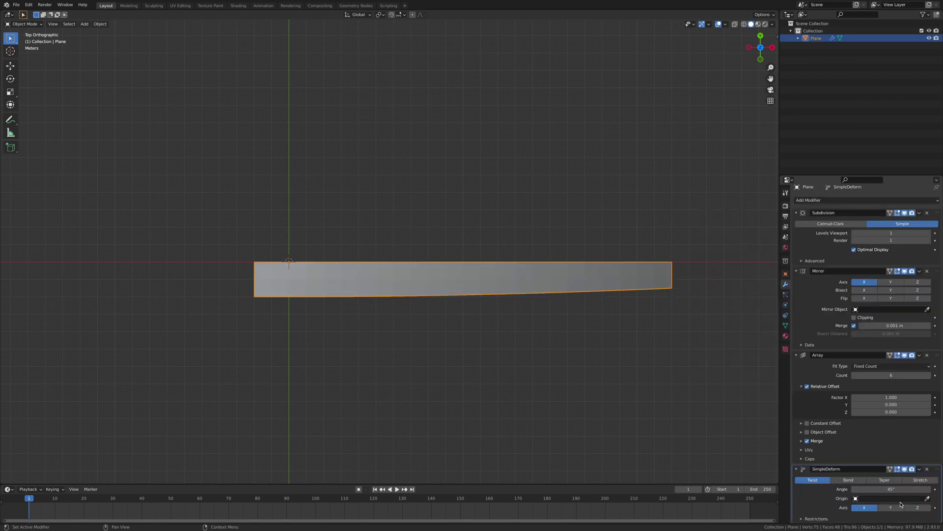
pyautogui.click(922, 510)
pyautogui.click(898, 489)
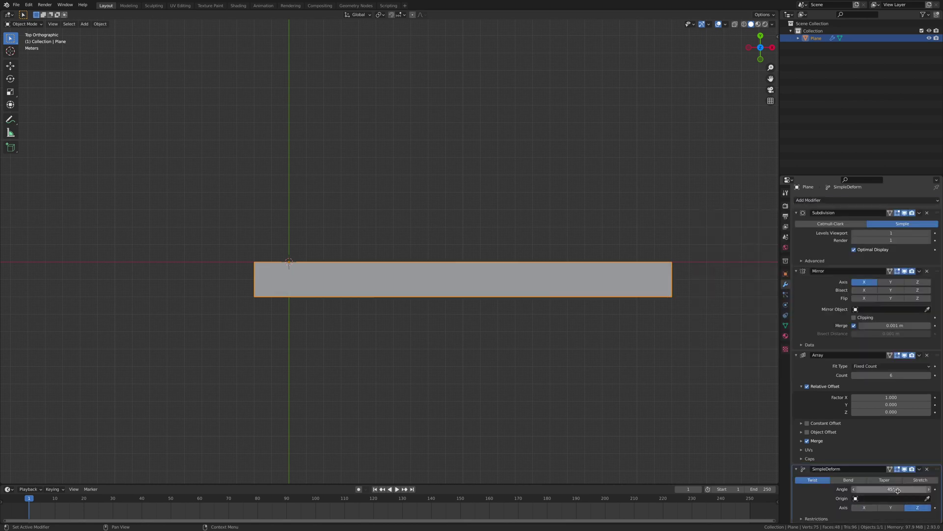
pyautogui.write('360')
pyautogui.press('Return')
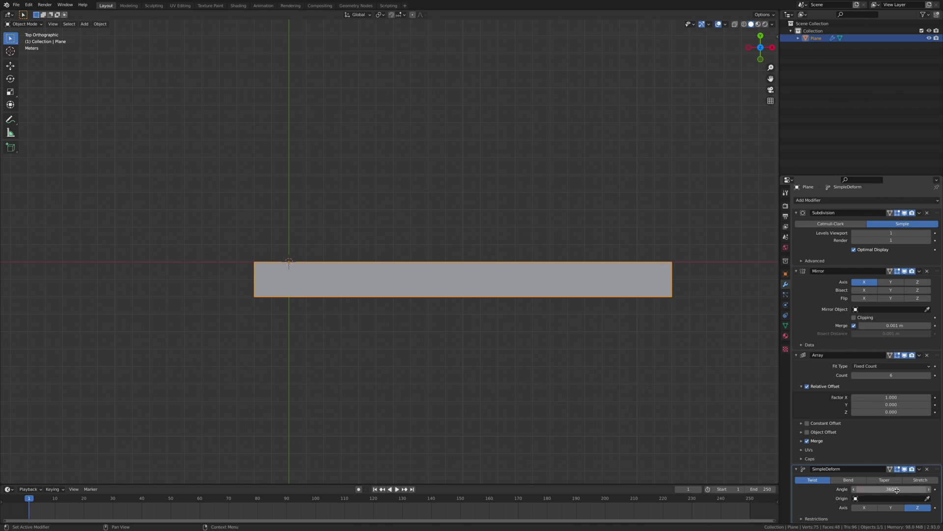
pyautogui.click(856, 481)
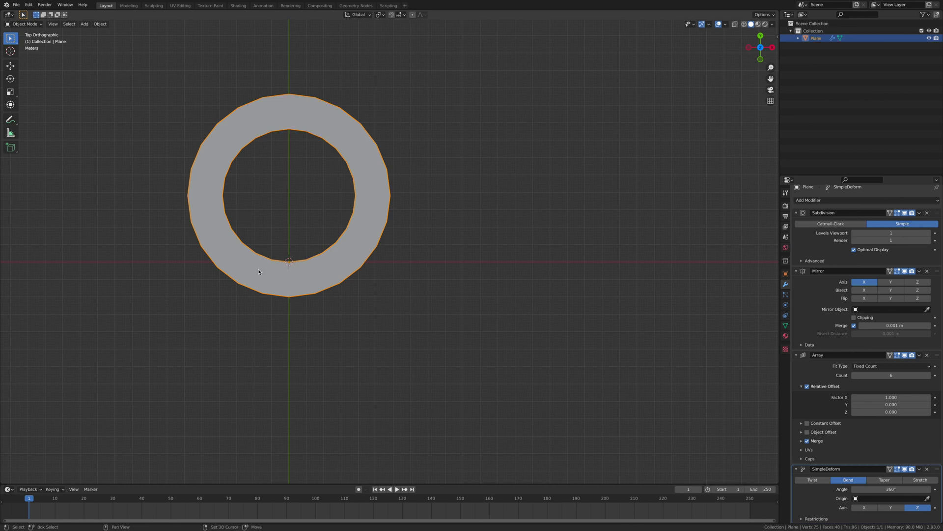
pyautogui.keyDown('shift'); pyautogui.moveTo(259, 270); pyautogui.dragTo(375, 341, button='middle'); pyautogui.keyUp('shift')
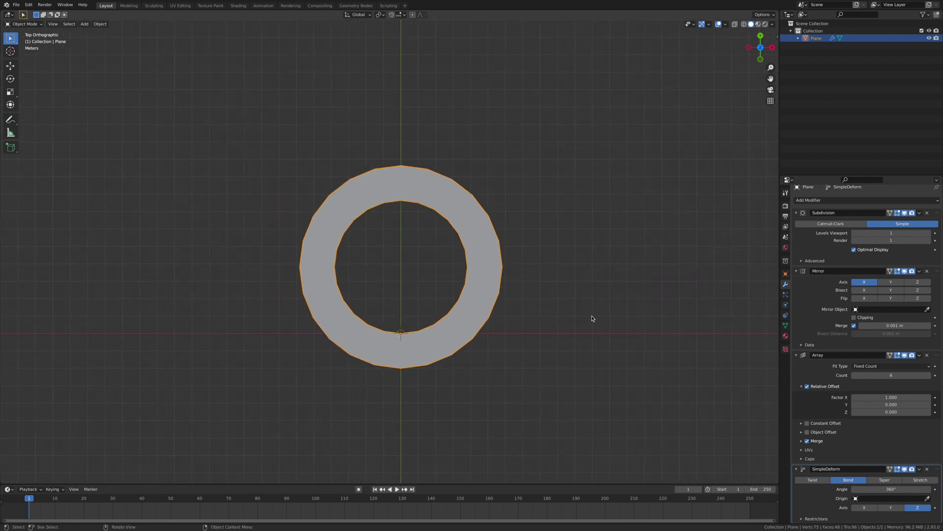
# In Edit Mode, move the top-edge vertices about 3 m along Y to widen the ring into a disc.
pyautogui.press('Tab')
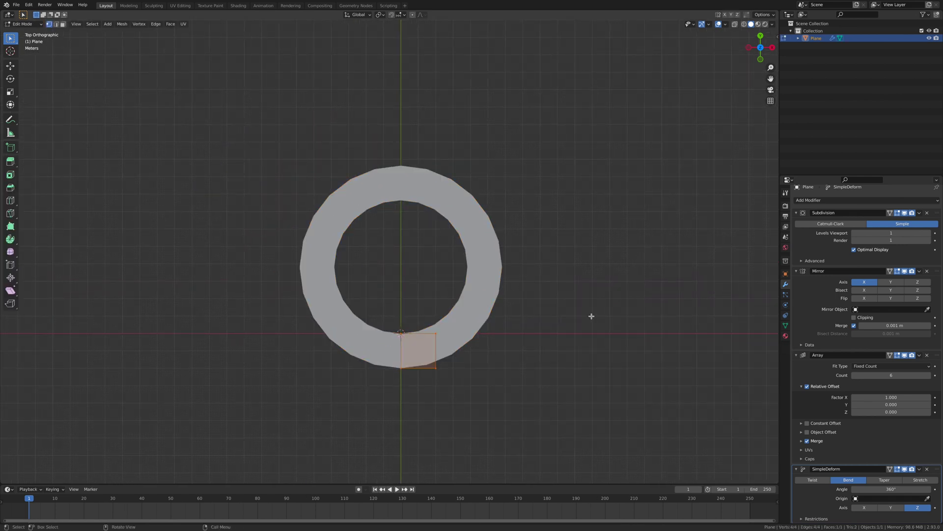
pyautogui.moveTo(376, 307); pyautogui.dragTo(454, 339)
pyautogui.press('g')
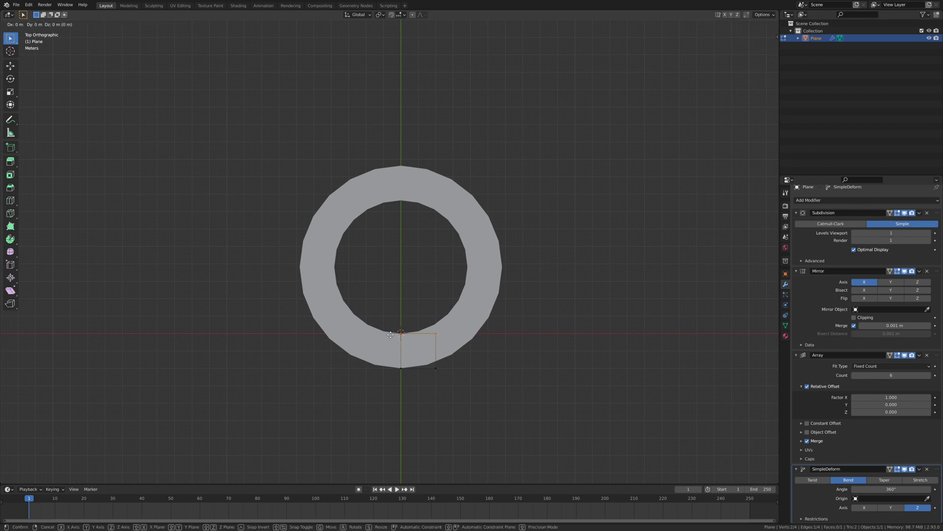
pyautogui.press('z')
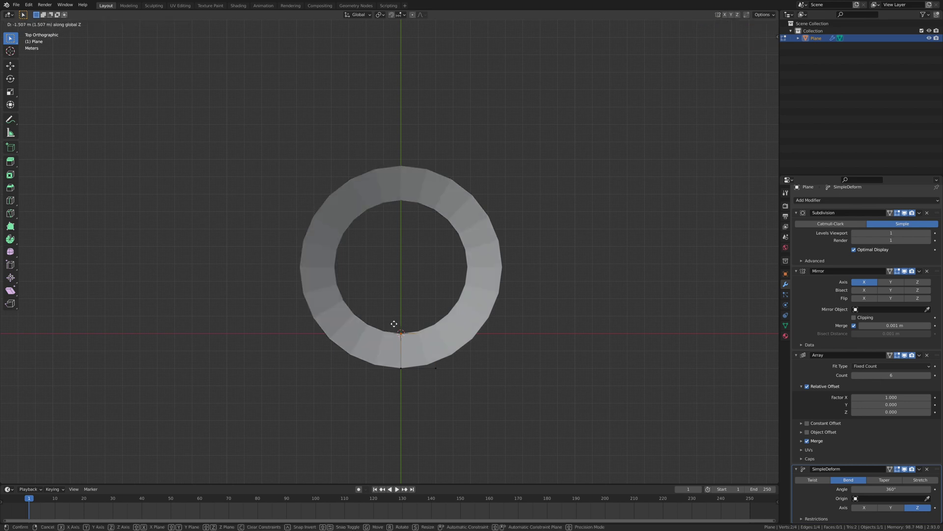
pyautogui.press('y')
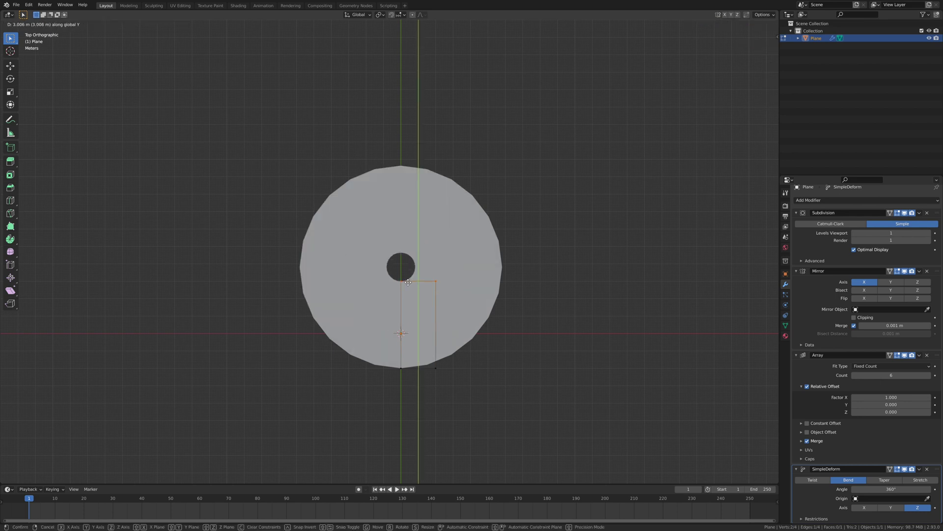
pyautogui.click(408, 282)
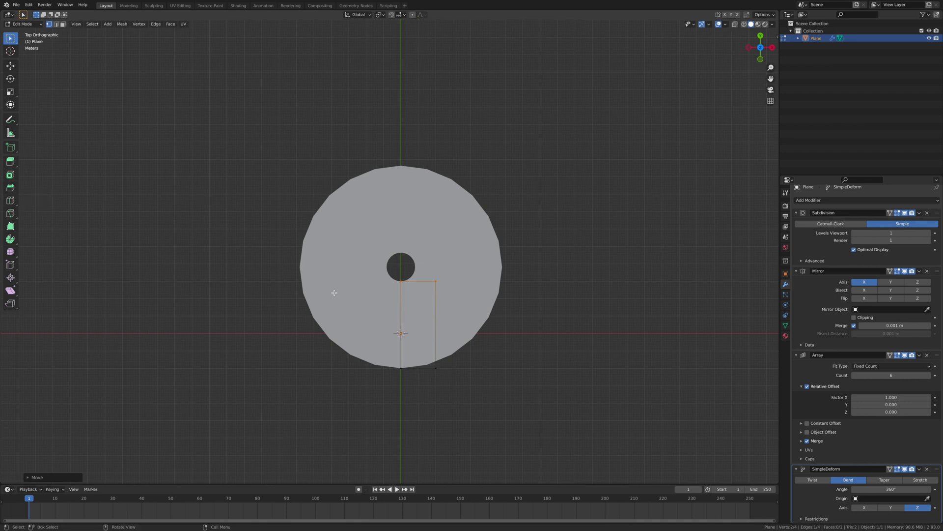
# Add three loop cuts across the plane's face, splitting it into four sections.
pyautogui.click(422, 312)
pyautogui.click(59, 479)
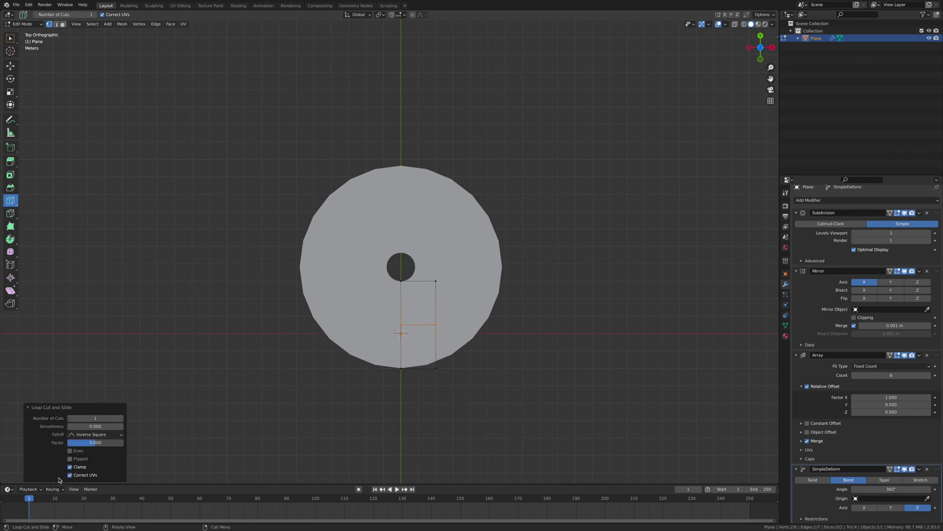
pyautogui.moveTo(105, 418); pyautogui.dragTo(170, 419)
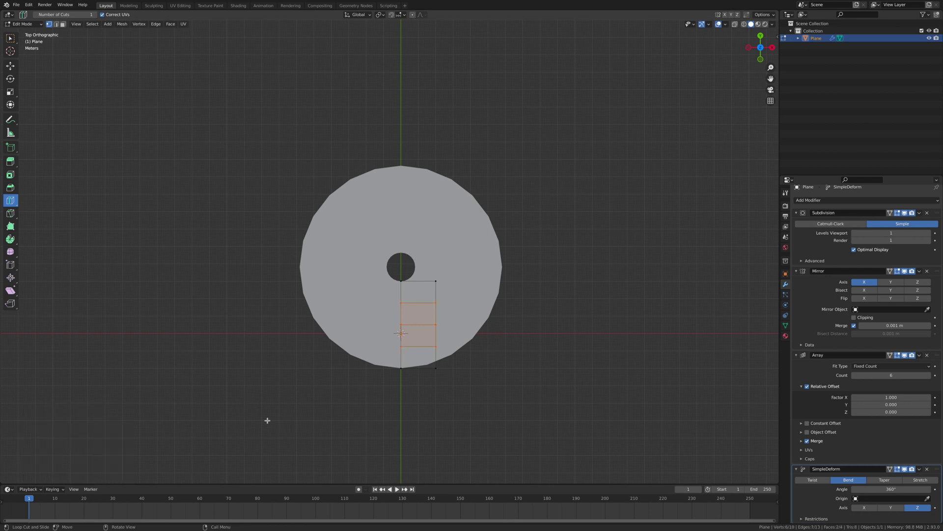
# Switch to face selection and select down the strip to its bottom face.
pyautogui.click(63, 24)
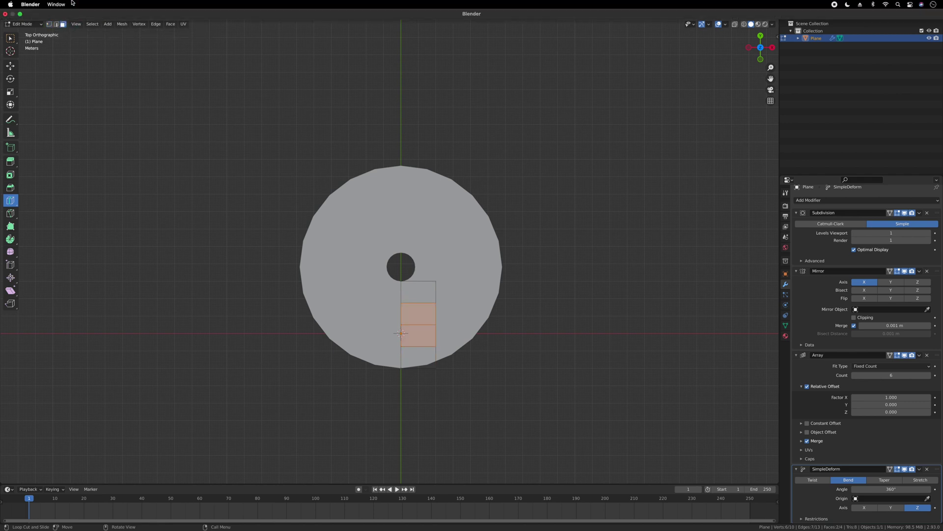
pyautogui.click(9, 38)
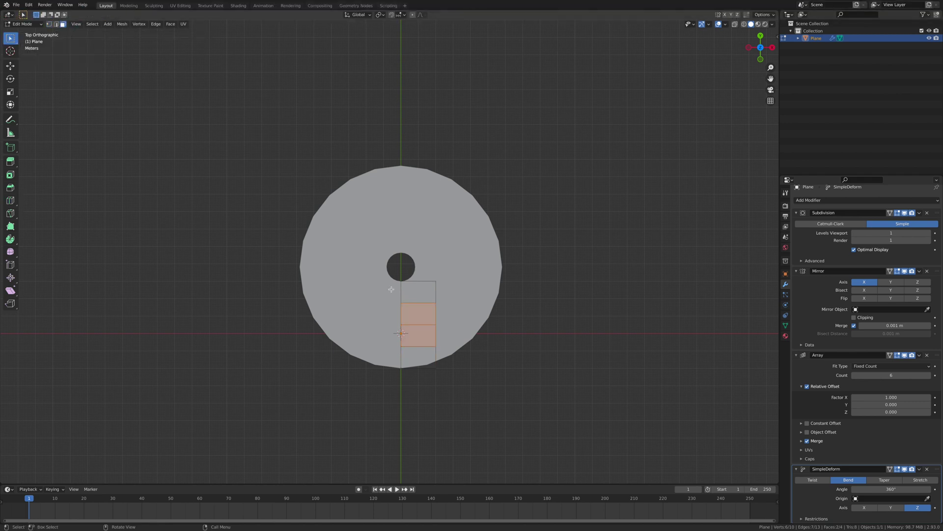
pyautogui.click(415, 293)
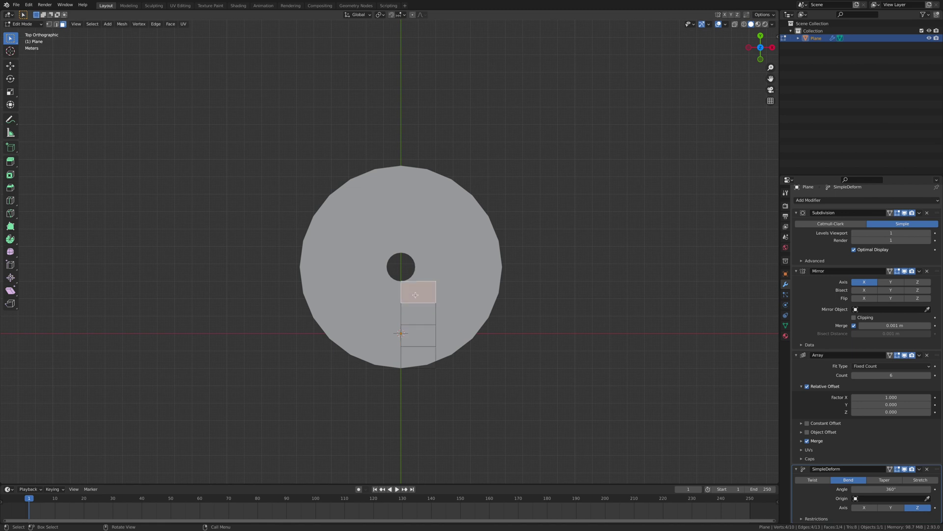
pyautogui.click(416, 314)
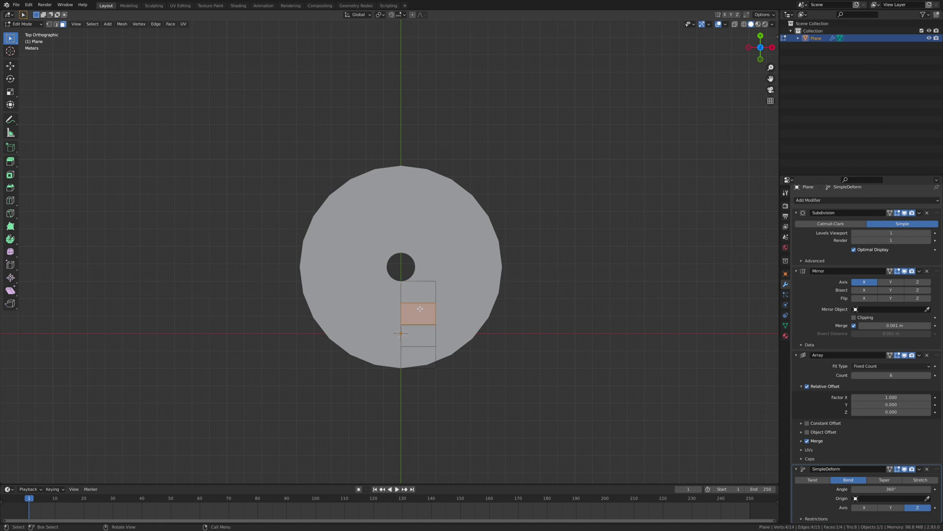
pyautogui.click(415, 335)
pyautogui.click(412, 356)
# Move the bottom face, then two, then three strip faces along Y, opening three concentric gaps.
pyautogui.press('g')
pyautogui.press('y')
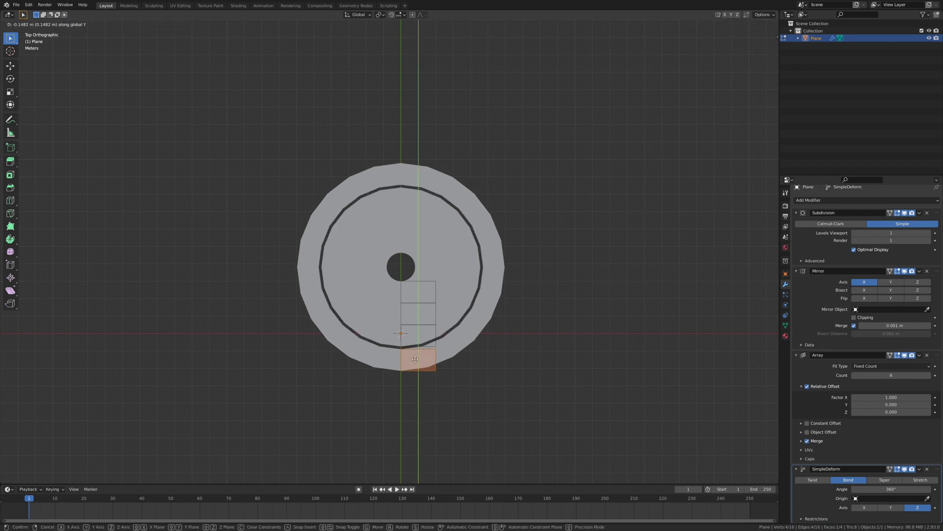
pyautogui.click(418, 361)
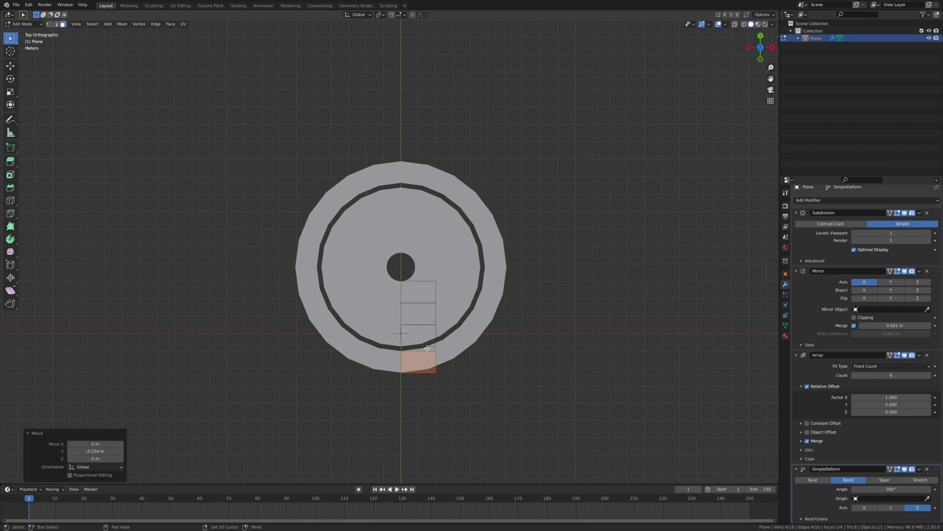
pyautogui.keyDown('shift'); pyautogui.click(415, 336); pyautogui.keyUp('shift')
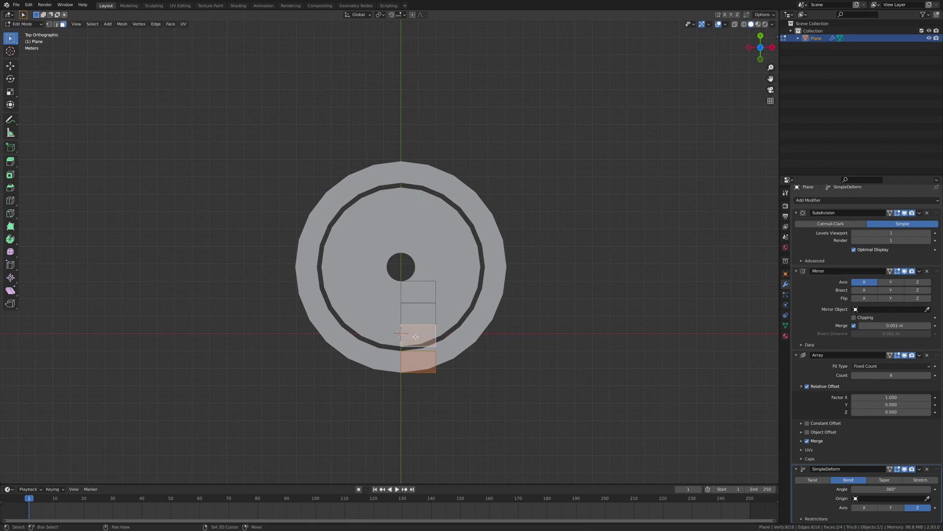
pyautogui.press('g')
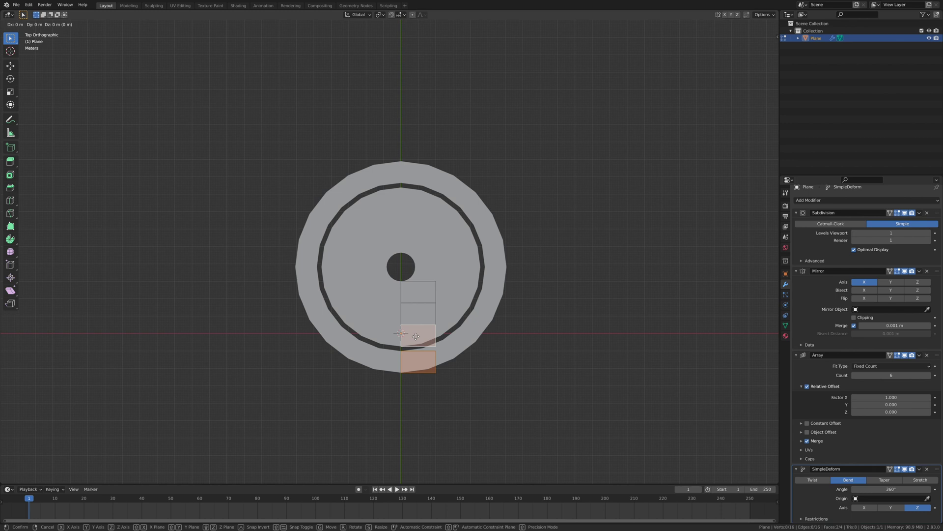
pyautogui.press('y')
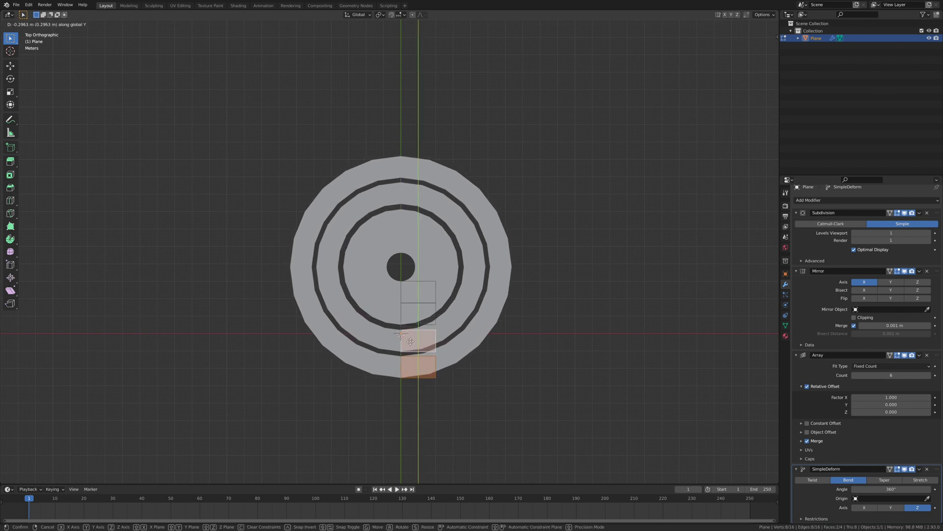
pyautogui.click(410, 341)
pyautogui.keyDown('shift'); pyautogui.click(414, 315); pyautogui.keyUp('shift')
pyautogui.press('g')
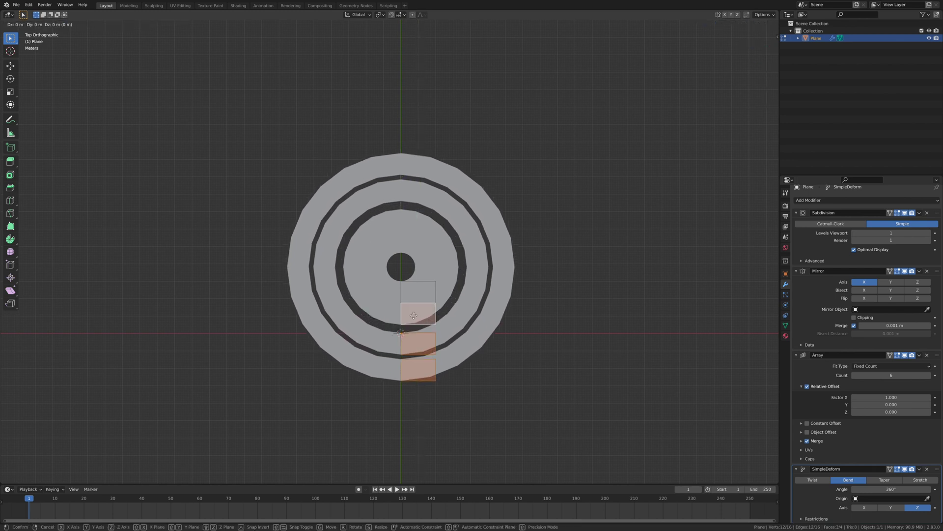
pyautogui.press('y')
pyautogui.click(427, 314)
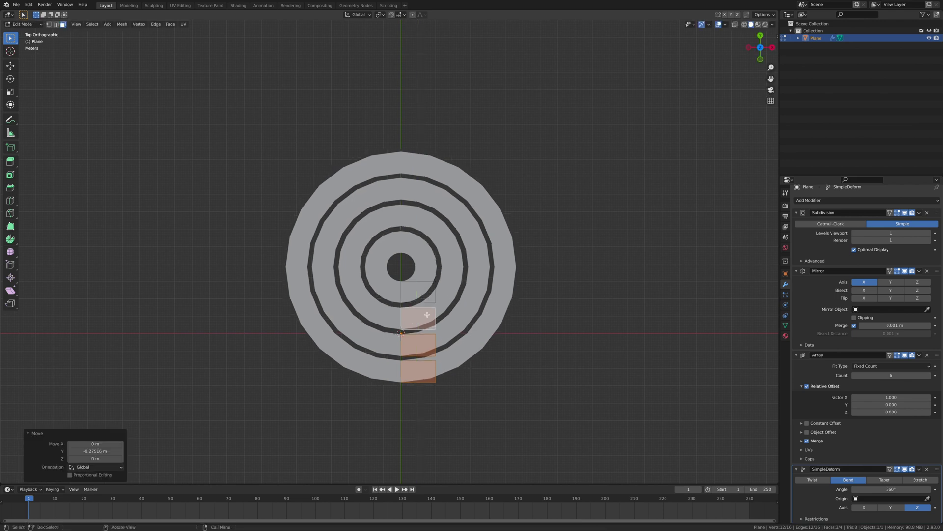
# Enable Bloom in the Eevee render properties.
pyautogui.click(786, 226)
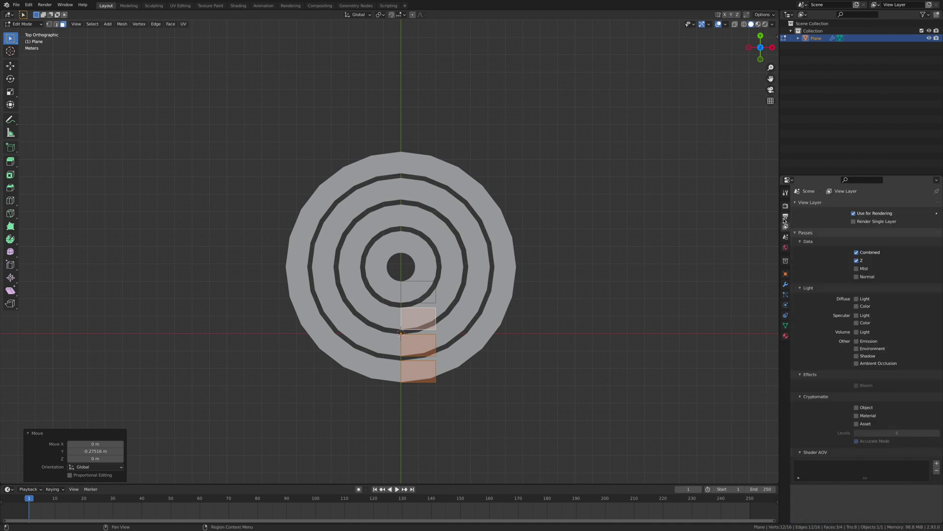
pyautogui.click(785, 216)
pyautogui.click(785, 206)
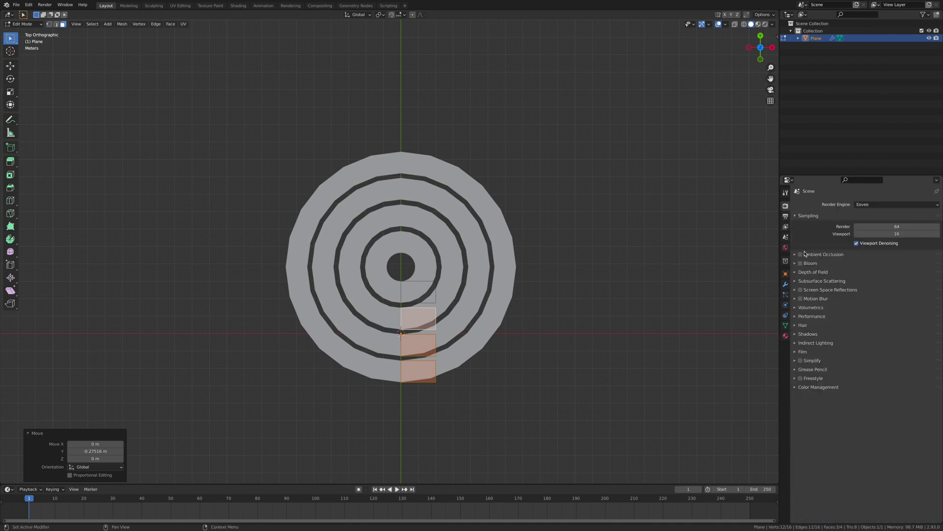
pyautogui.click(800, 263)
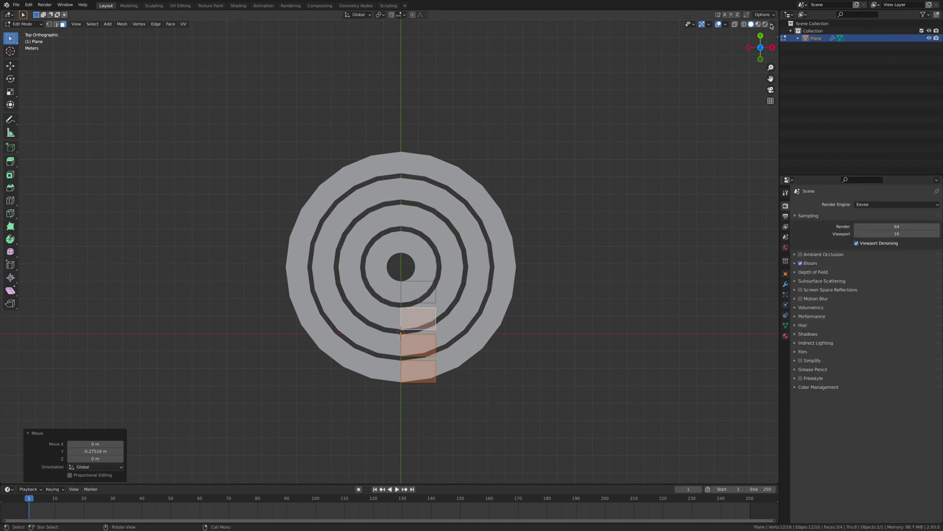
# Preview the disc in the Shading workspace using a dark viewport HDRI.
pyautogui.click(238, 6)
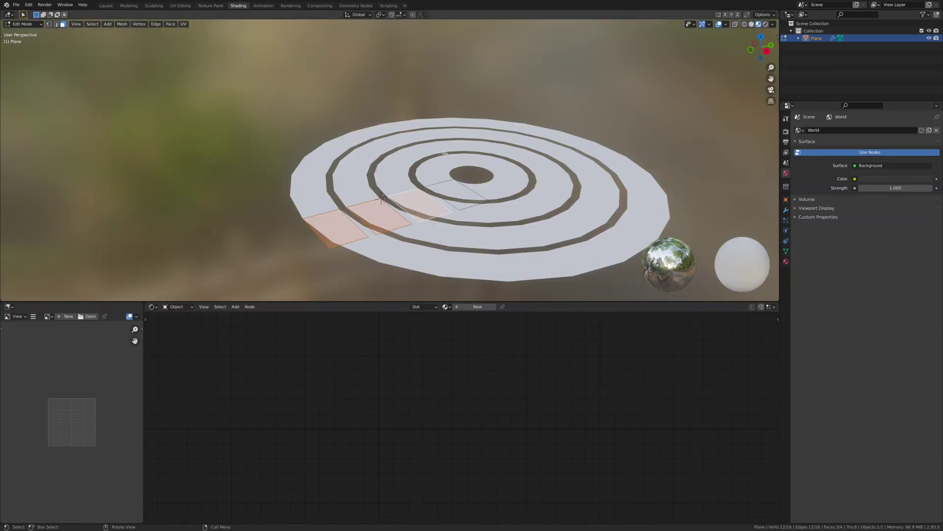
pyautogui.click(773, 24)
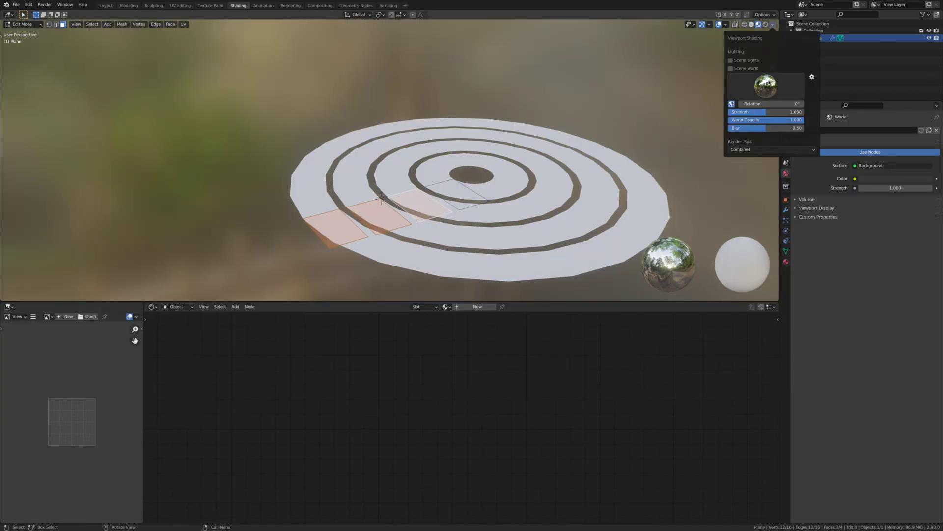
pyautogui.click(769, 83)
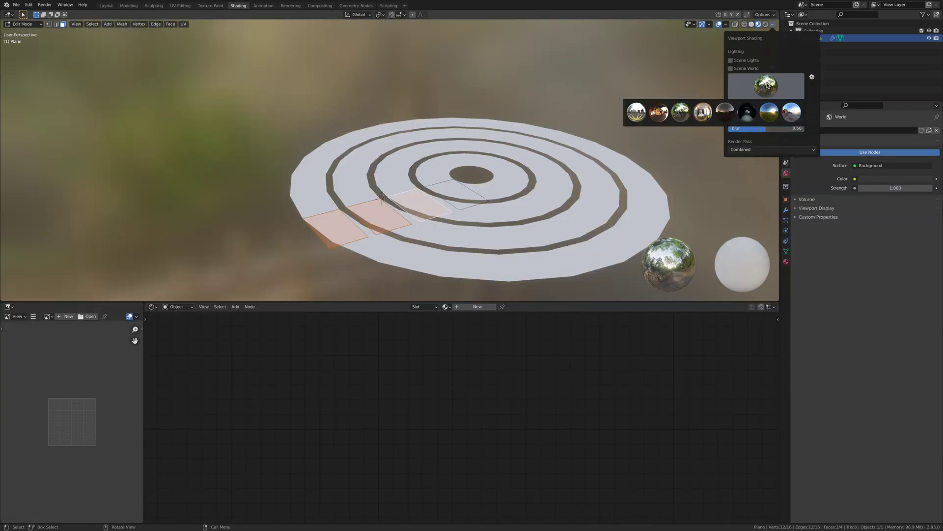
pyautogui.click(725, 112)
pyautogui.scroll(-3, 520, 118)
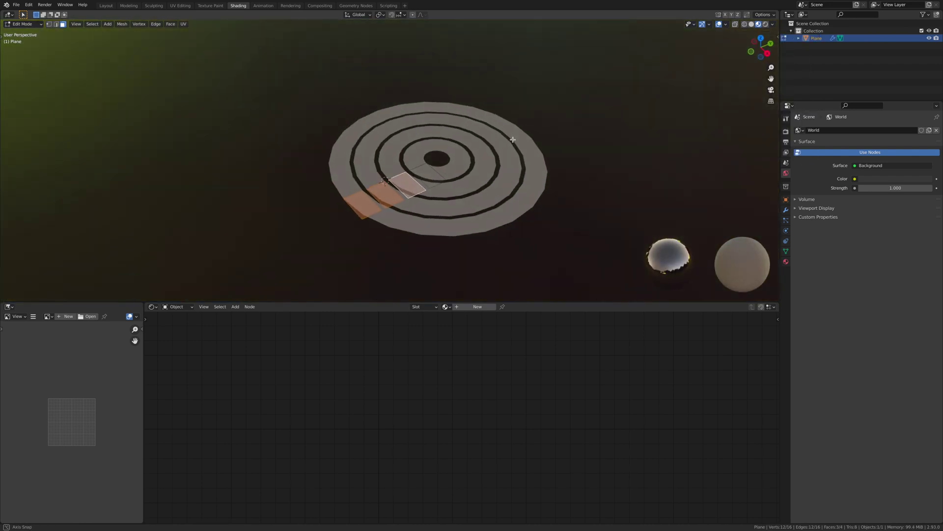
# Create a new material, replace Principled BSDF with a Mix Shader wired to Material Output Surface.
pyautogui.click(477, 306)
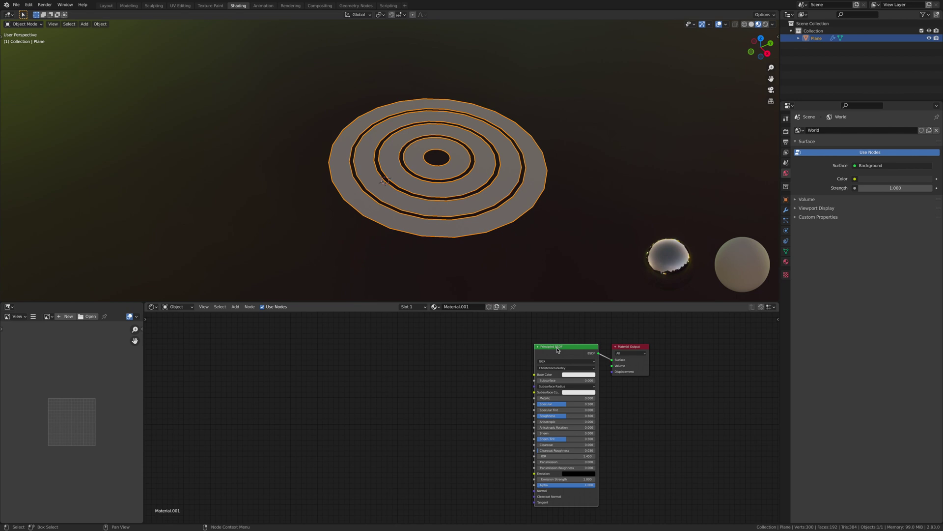
pyautogui.rightClick(557, 350)
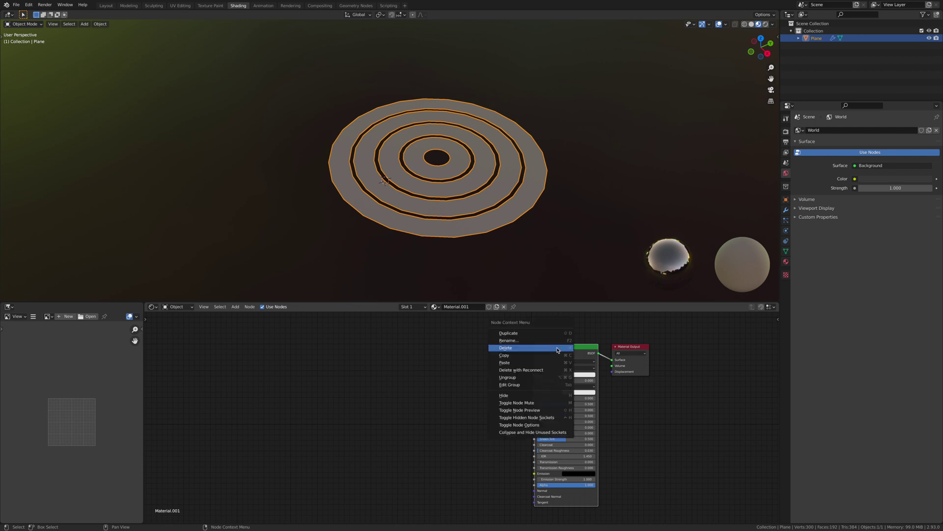
pyautogui.click(558, 350)
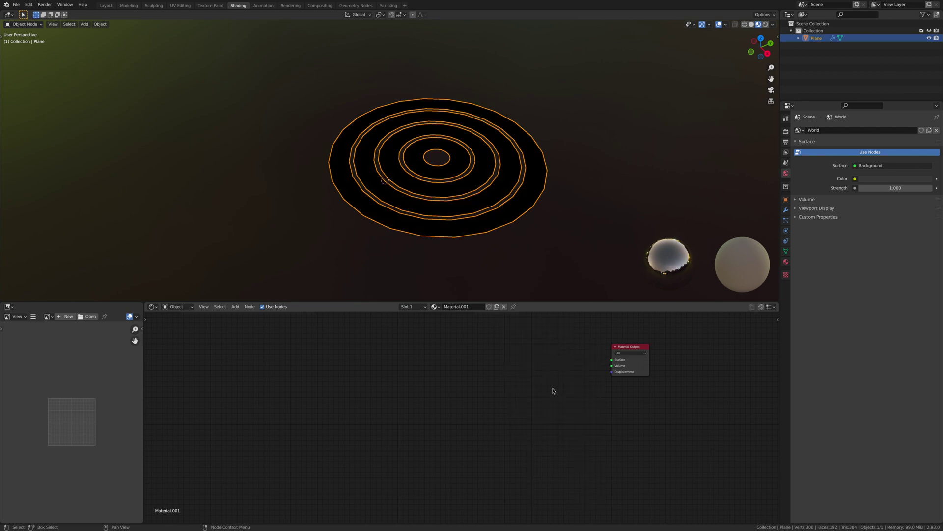
pyautogui.hotkey('shift', 'a')
pyautogui.click(524, 382)
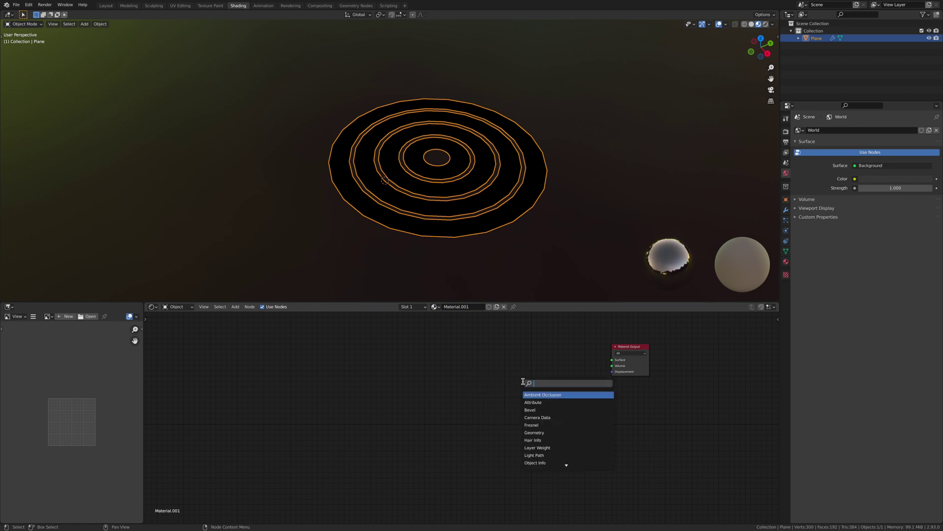
pyautogui.write('mix')
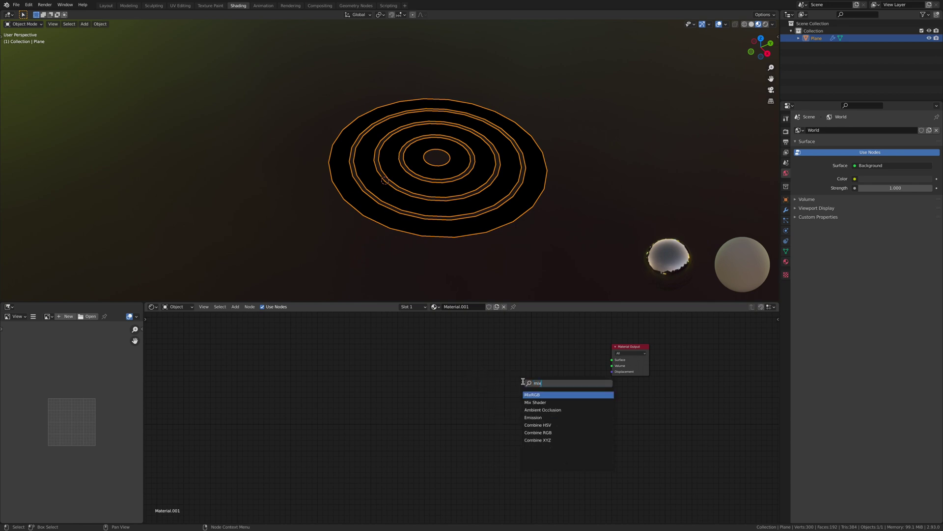
pyautogui.click(551, 402)
pyautogui.click(565, 366)
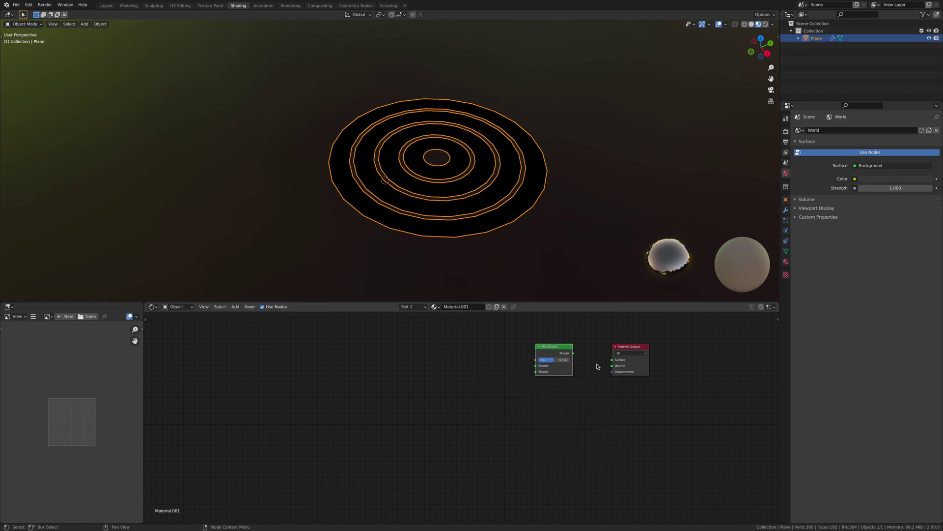
pyautogui.moveTo(573, 352); pyautogui.dragTo(612, 360)
# Feed an Emission node with strength 10 into the Mix Shader's second shader input.
pyautogui.hotkey('shift', 'a')
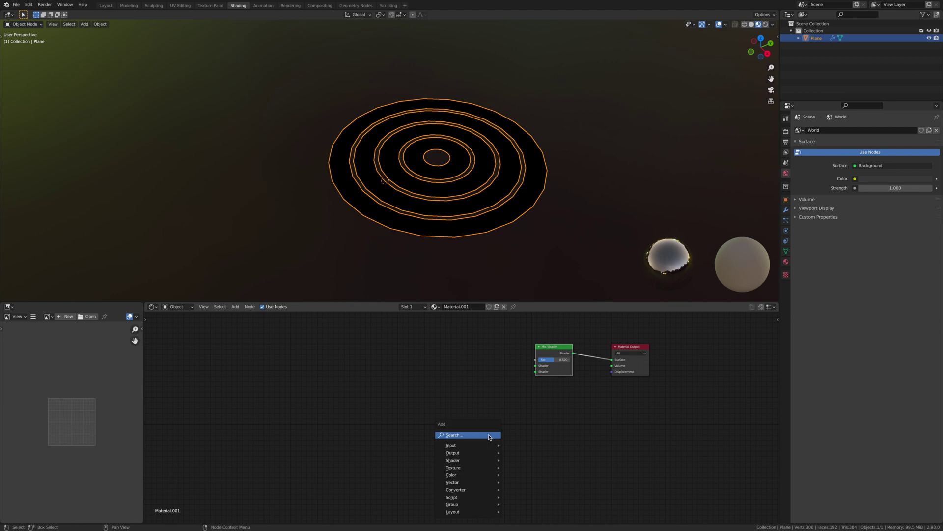
pyautogui.write('em')
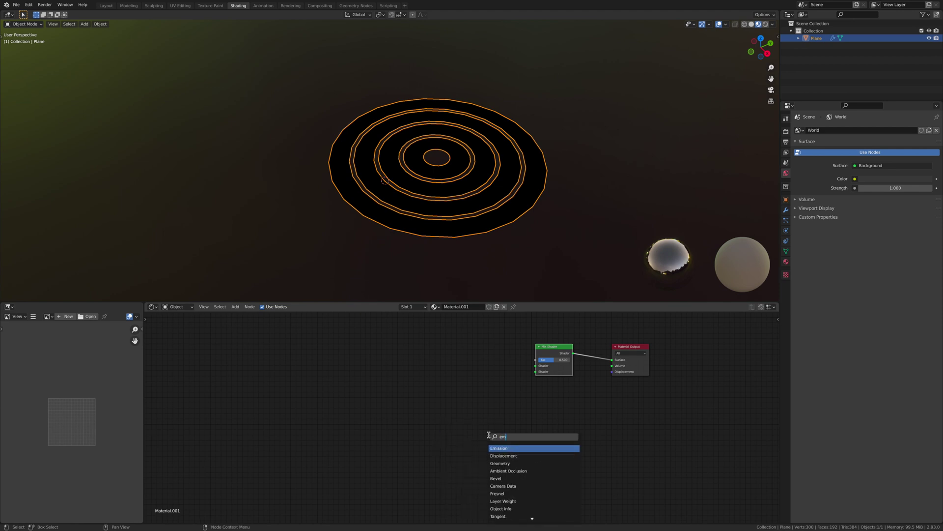
pyautogui.click(511, 449)
pyautogui.click(497, 400)
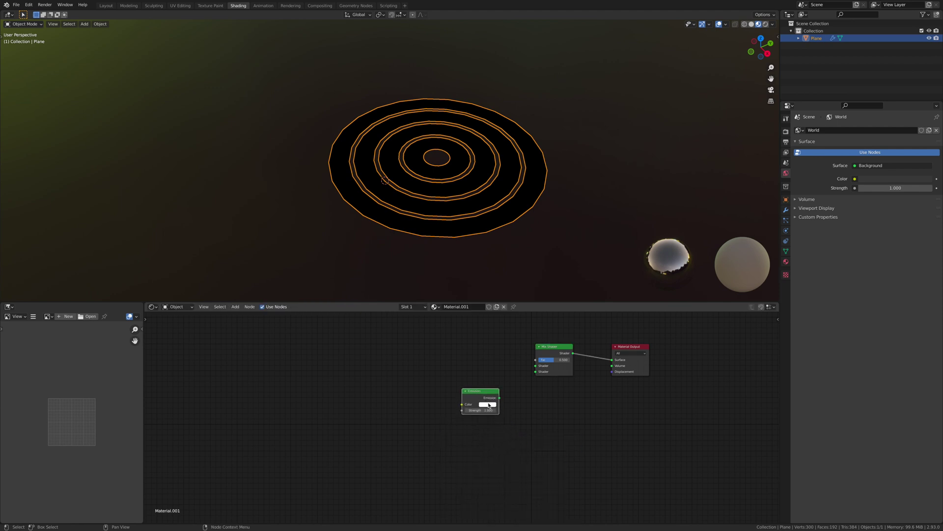
pyautogui.moveTo(499, 398); pyautogui.dragTo(535, 372)
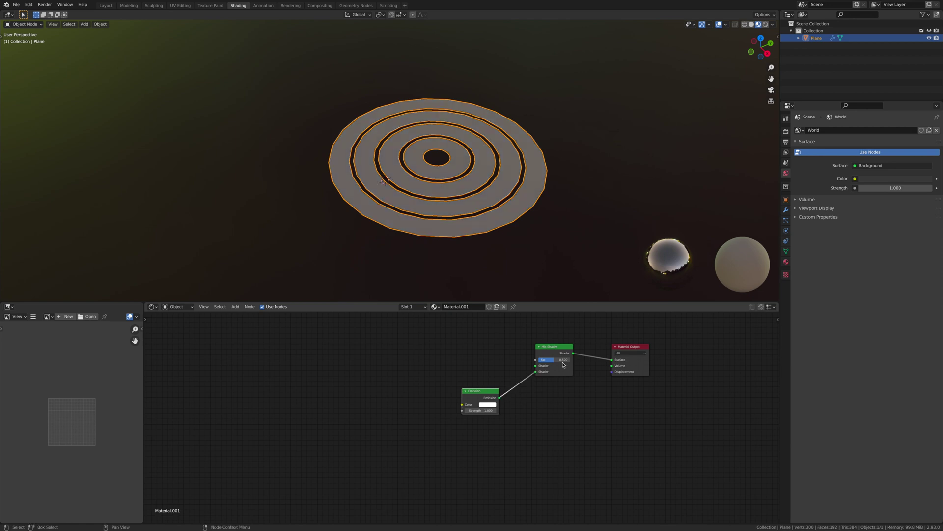
pyautogui.doubleClick(485, 409)
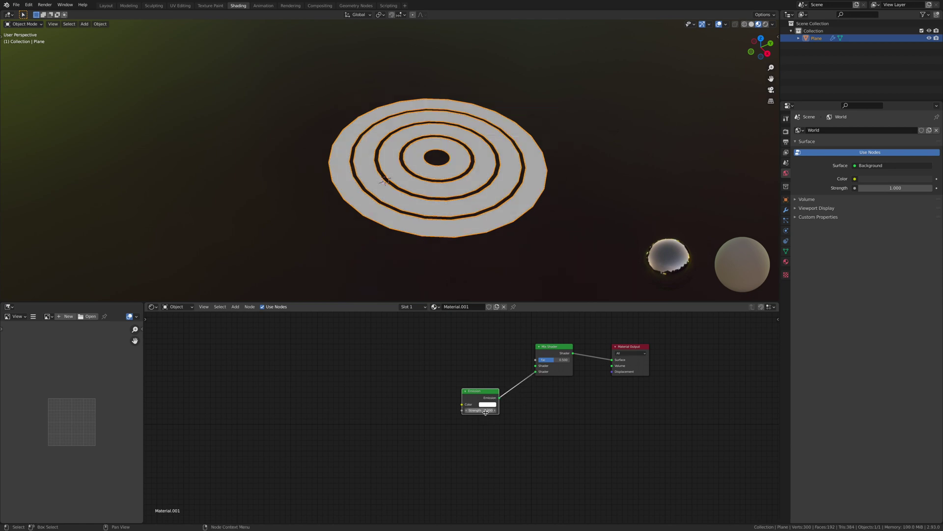
pyautogui.press('BackSpace')
pyautogui.press('Return')
# Add a Transparent BSDF into the Mix Shader's first shader input.
pyautogui.hotkey('shift', 'a')
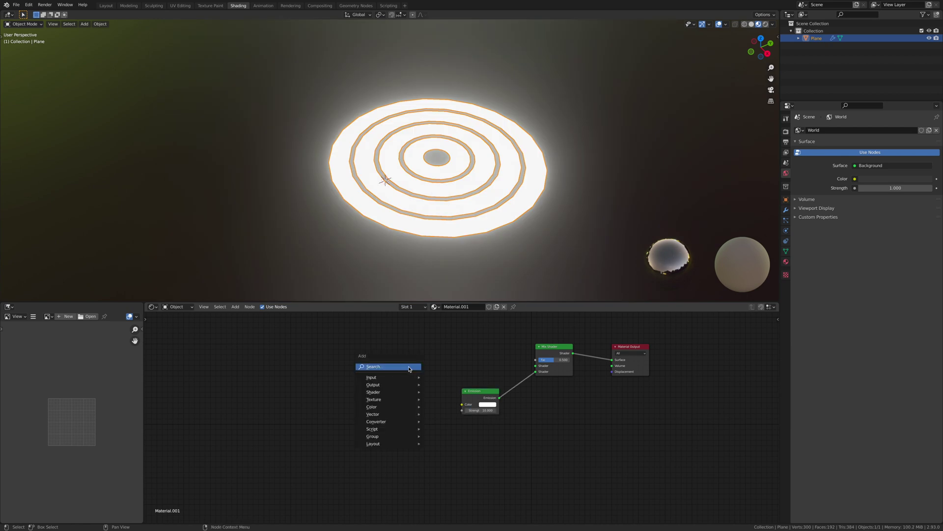
pyautogui.click(408, 363)
pyautogui.write('rtans')
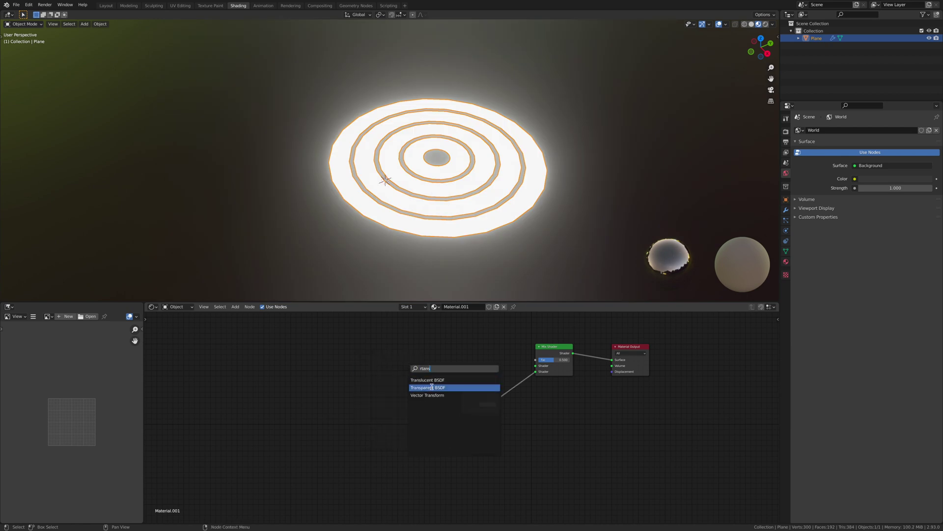
pyautogui.click(431, 387)
# Add two ColorRamps, one driving the Emission Color and the other the Mix Shader Fac.
pyautogui.hotkey('shift', 'a')
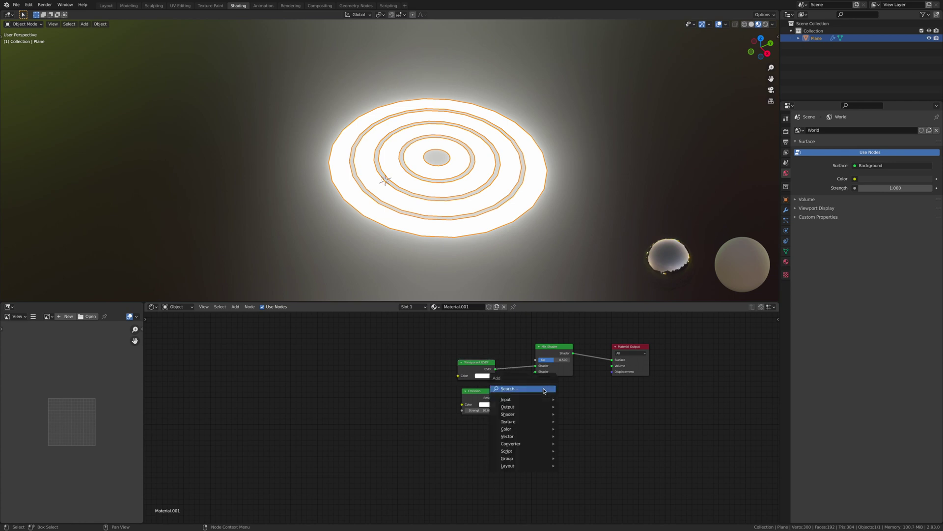
pyautogui.click(544, 390)
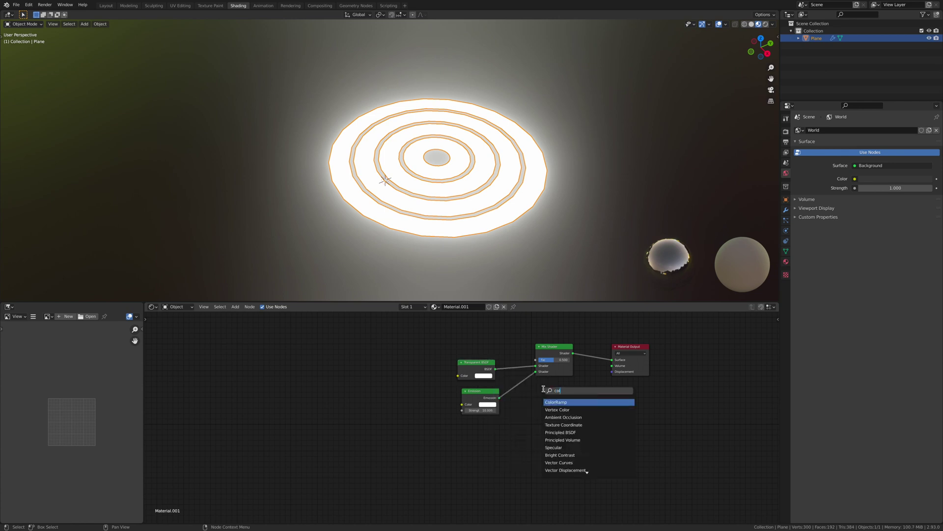
pyautogui.write('orr')
pyautogui.press('Return')
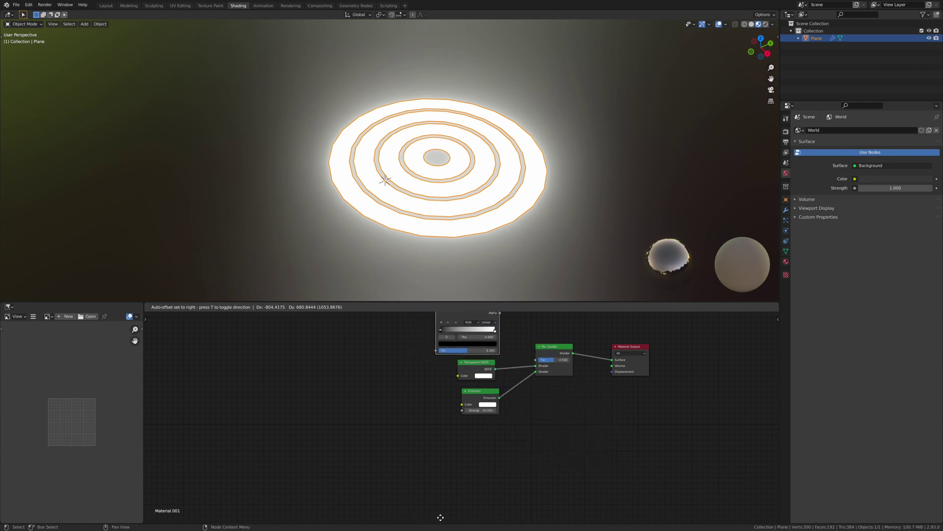
pyautogui.click(440, 517)
pyautogui.scroll(-2, 444, 414)
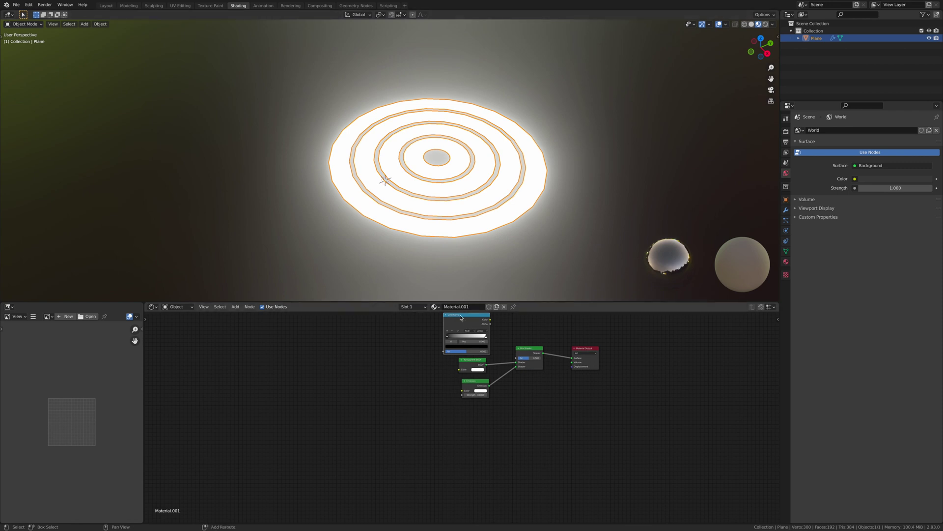
pyautogui.hotkey('shift', 'd')
pyautogui.click(420, 384)
pyautogui.moveTo(448, 386); pyautogui.dragTo(463, 391)
pyautogui.moveTo(490, 319); pyautogui.dragTo(517, 362)
# Add a Voronoi Texture feeding the top ColorRamp, mapped via UV Texture Coordinate and Mapping nodes.
pyautogui.moveTo(325, 345); pyautogui.dragTo(397, 377, button='middle')
pyautogui.hotkey('shift', 'a')
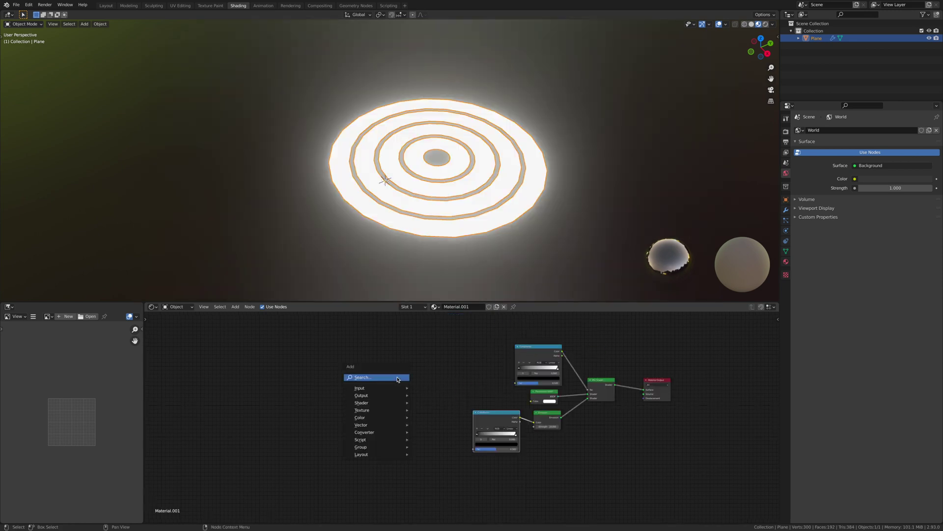
pyautogui.click(397, 376)
pyautogui.write('vor')
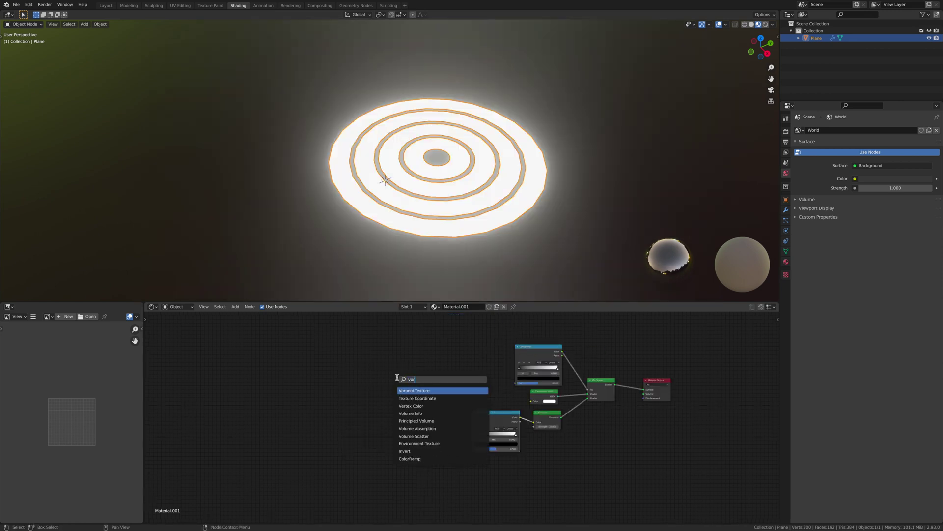
pyautogui.press('Return')
pyautogui.click(440, 367)
pyautogui.moveTo(453, 352); pyautogui.dragTo(516, 383)
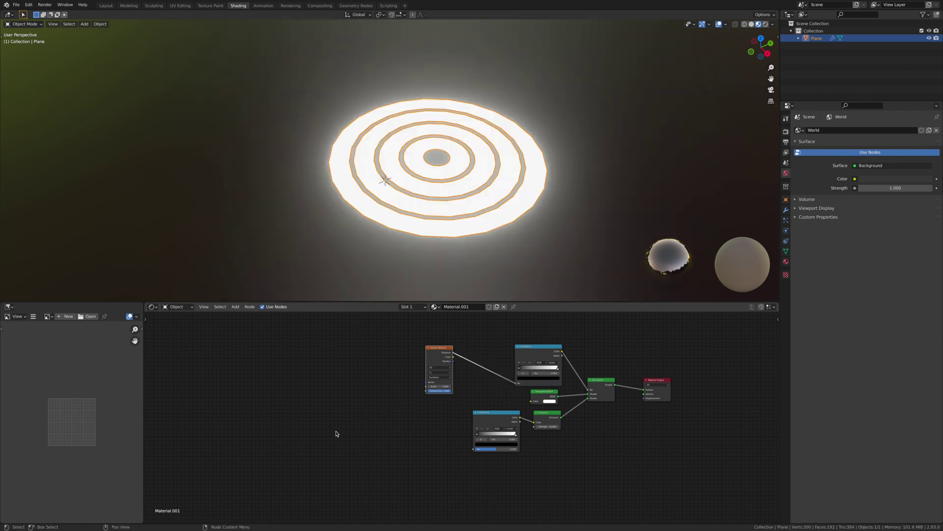
pyautogui.hotkey('ctrl', 't')
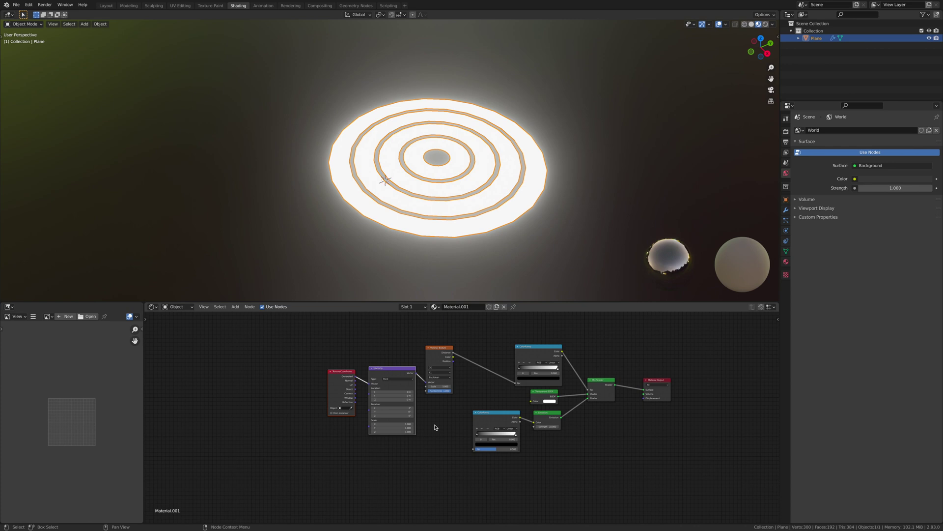
pyautogui.moveTo(356, 385); pyautogui.dragTo(371, 386)
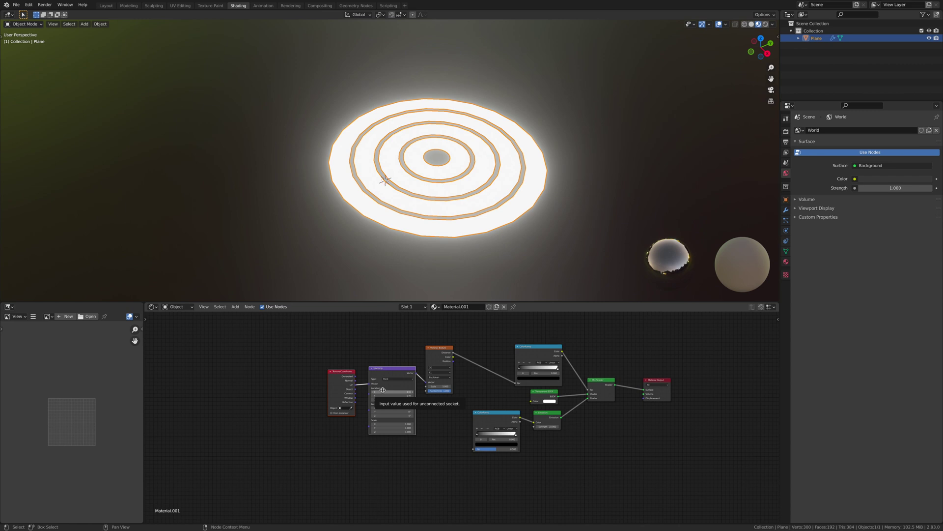
# Make the ramp Constant, set the Voronoi to F2 Chebychev, and slide the white stop left.
pyautogui.click(553, 362)
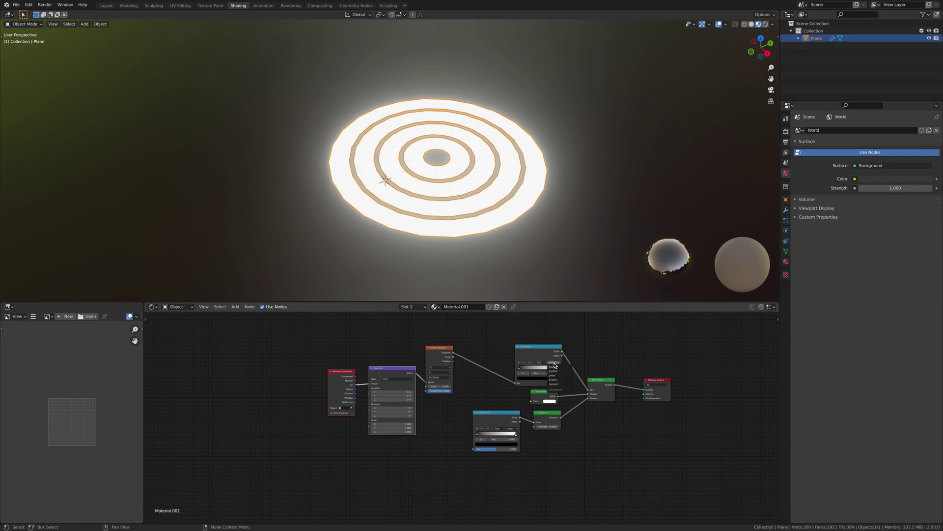
pyautogui.click(554, 384)
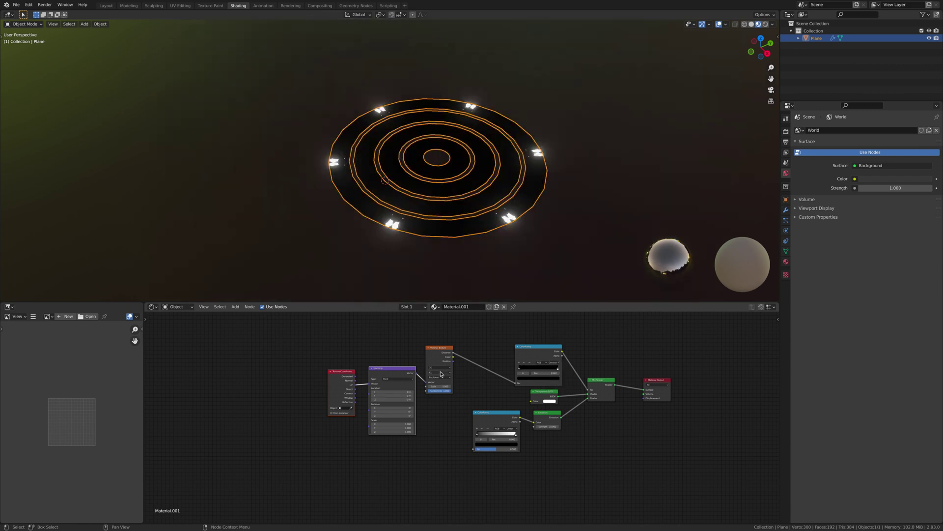
pyautogui.click(440, 374)
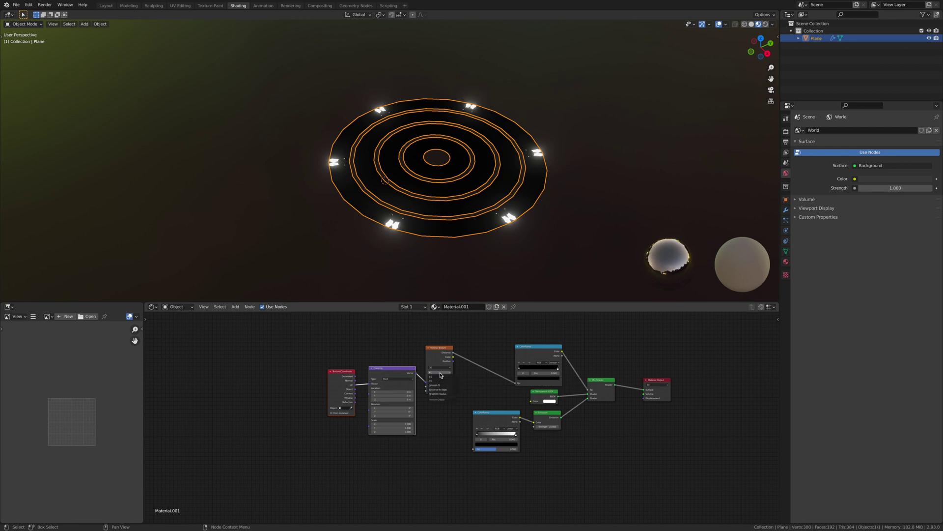
pyautogui.click(437, 380)
pyautogui.click(439, 377)
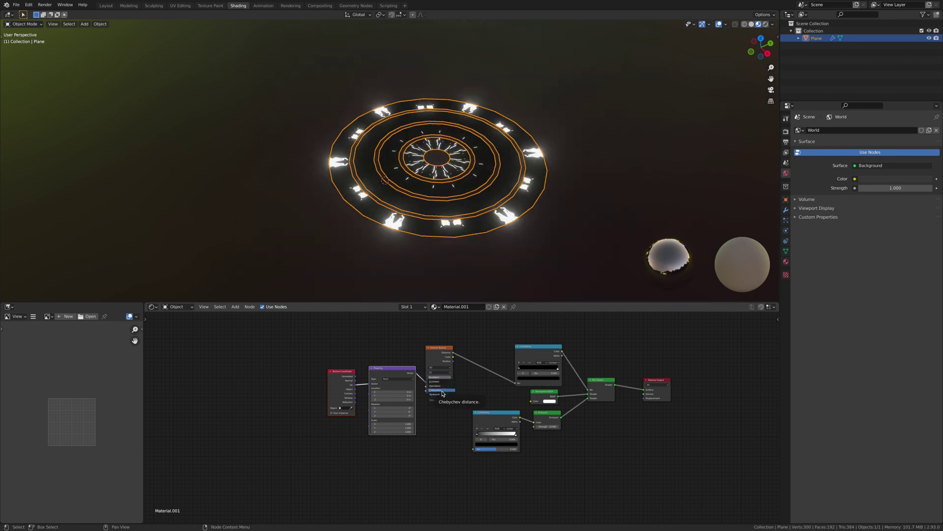
pyautogui.click(443, 393)
pyautogui.scroll(2, 566, 378)
pyautogui.moveTo(549, 369); pyautogui.dragTo(529, 367)
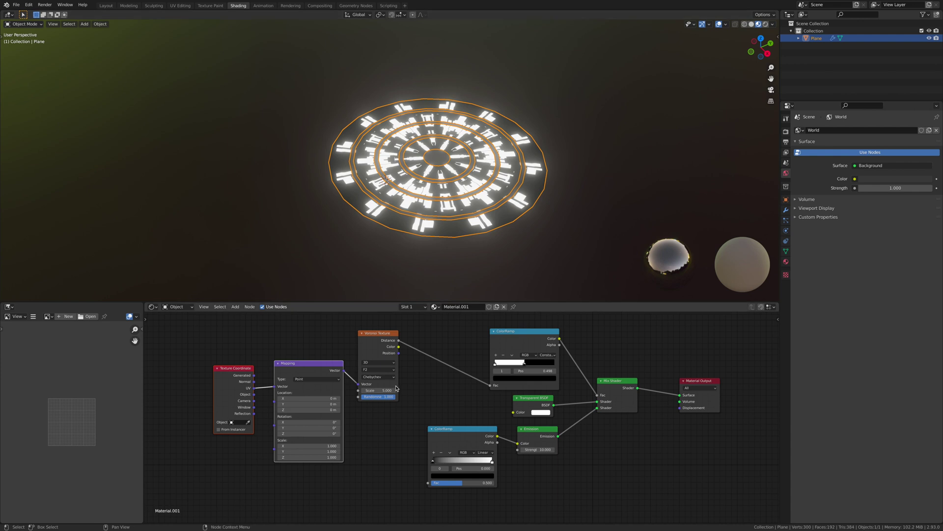
# Set Voronoi Scale to 2 and give the material Alpha Hashed blending with Shadow Mode None.
pyautogui.doubleClick(380, 390)
pyautogui.press('Return')
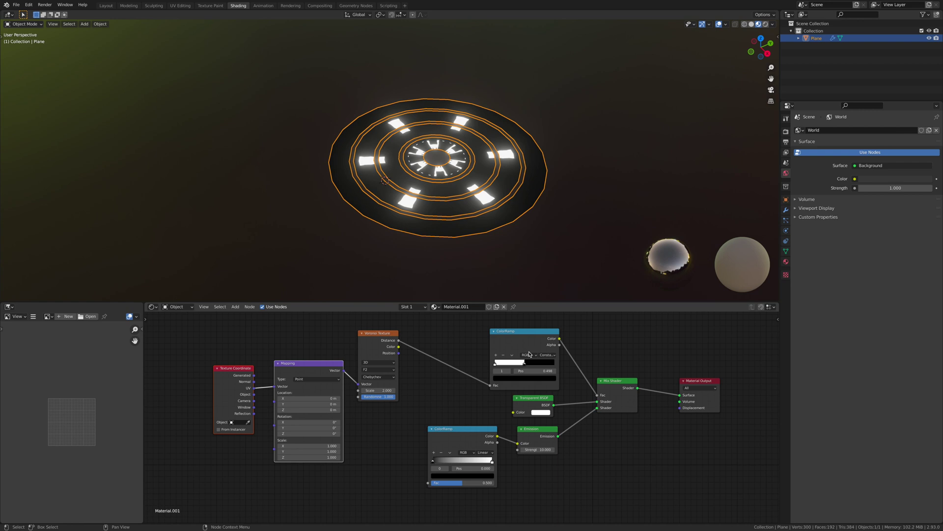
pyautogui.press('n')
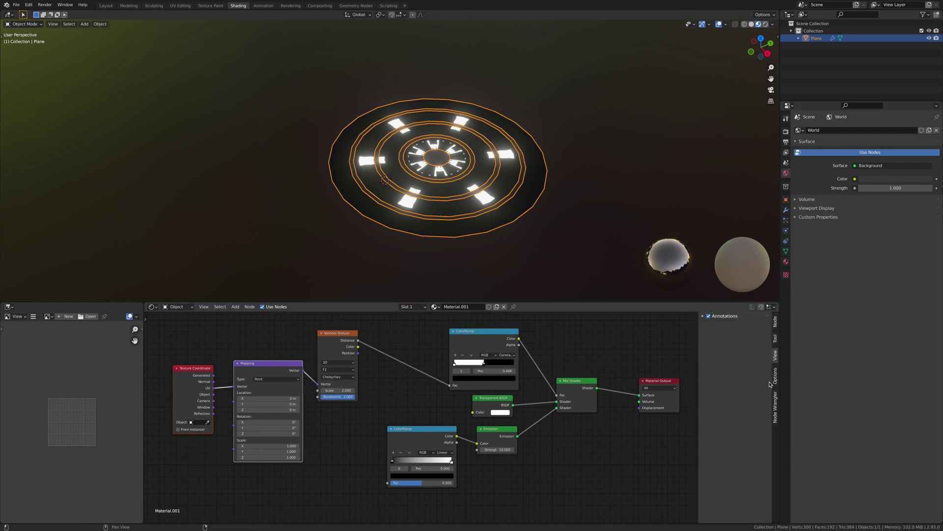
pyautogui.click(776, 383)
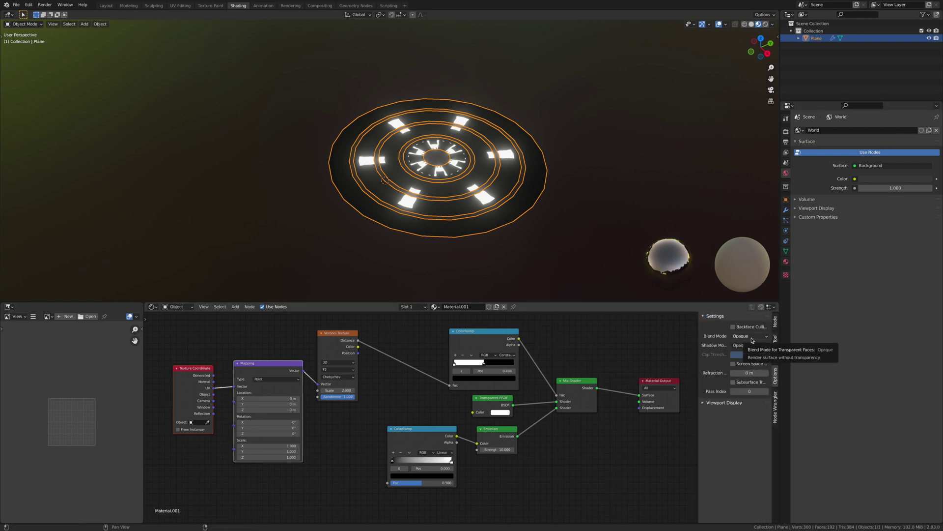
pyautogui.click(732, 339)
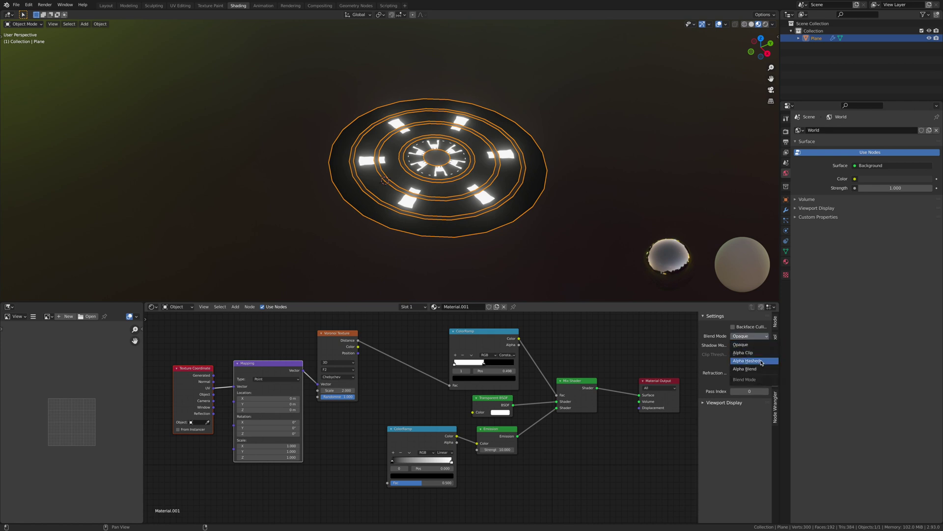
pyautogui.click(757, 352)
pyautogui.click(749, 345)
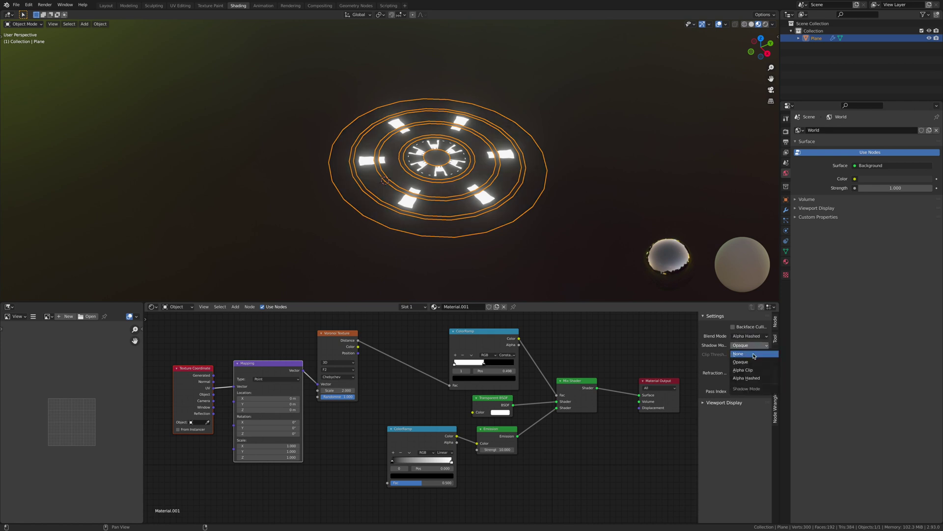
pyautogui.click(754, 353)
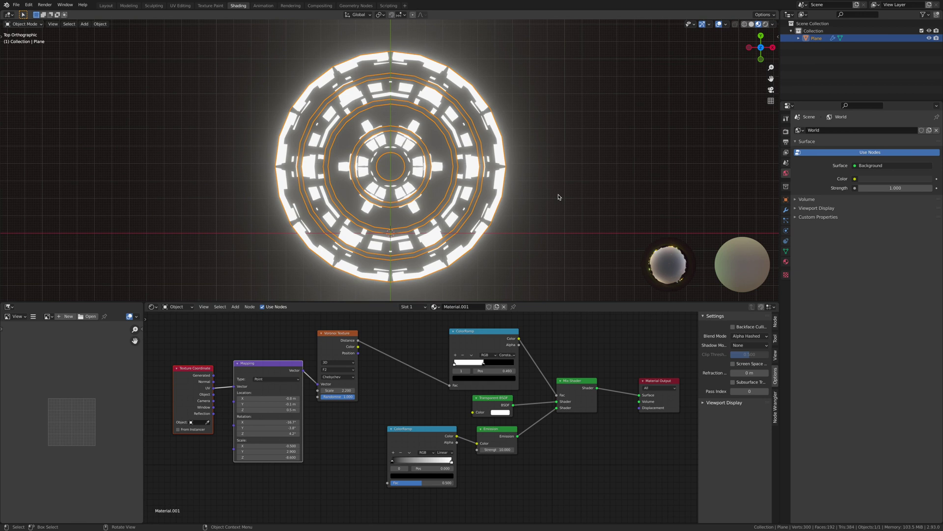
# Unwrap the ring faces with Cube Projection in Edit Mode.
pyautogui.press('Tab')
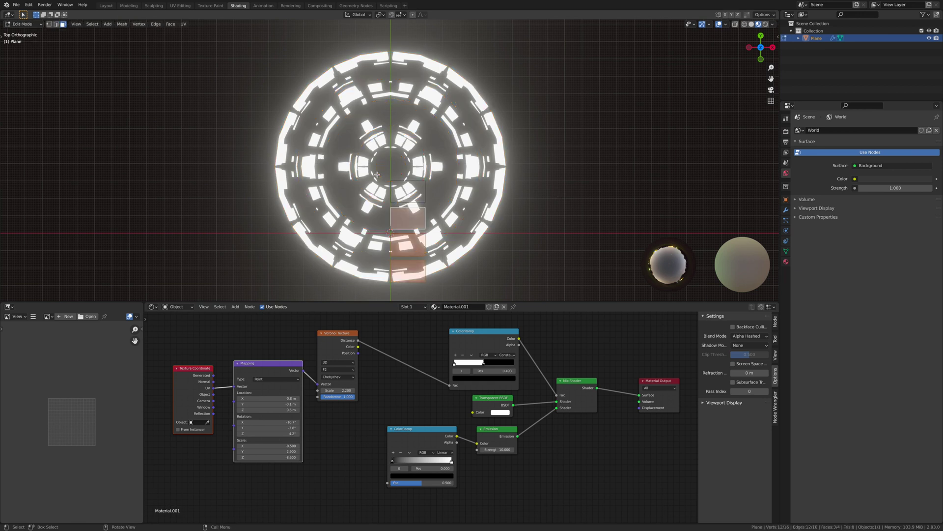
pyautogui.rightClick(414, 194)
pyautogui.moveTo(414, 194)
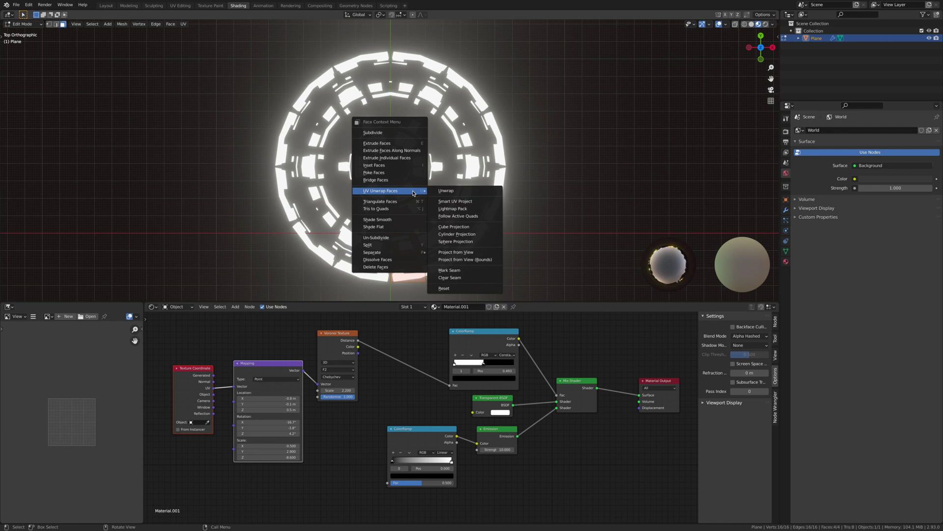
pyautogui.click(454, 226)
pyautogui.press('Tab')
# Show the UV Editor on the left and move individual UV faces to offset their patterns.
pyautogui.click(9, 307)
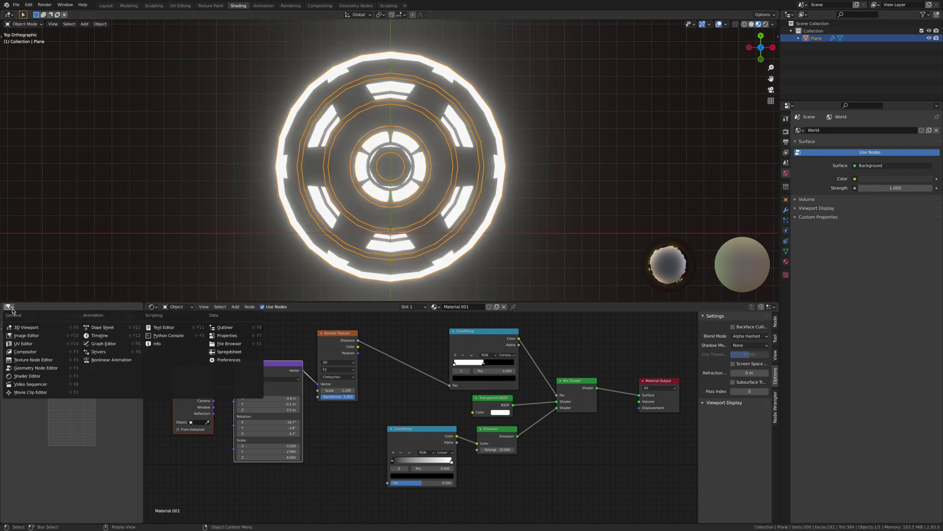
pyautogui.click(23, 343)
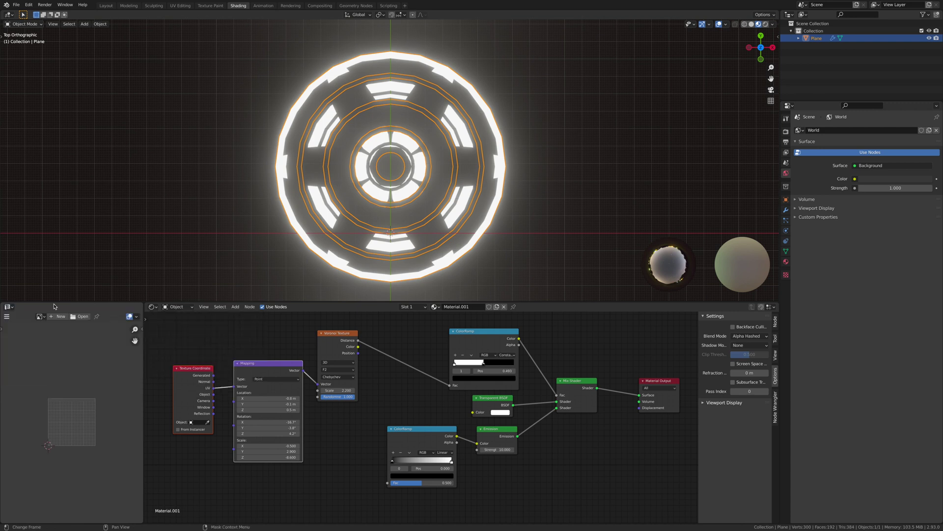
pyautogui.press('Tab')
pyautogui.press('g')
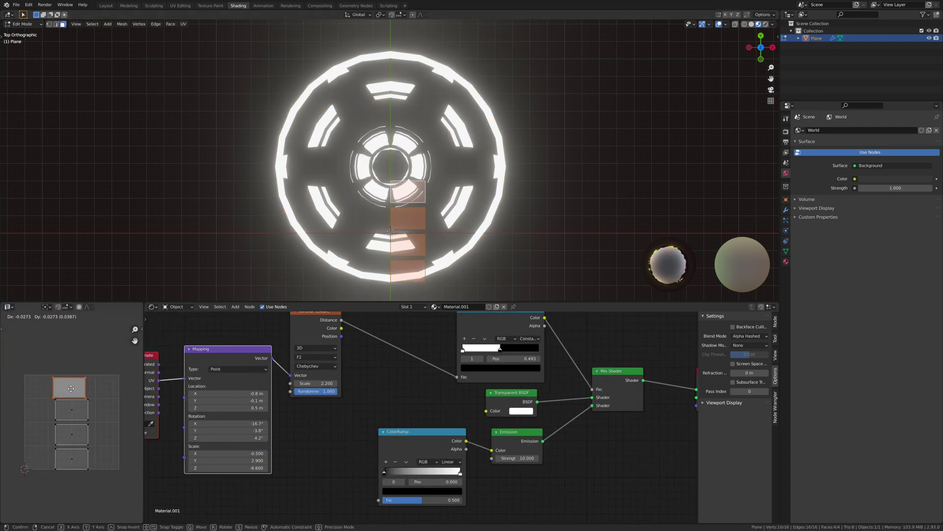
pyautogui.click(72, 389)
pyautogui.click(71, 409)
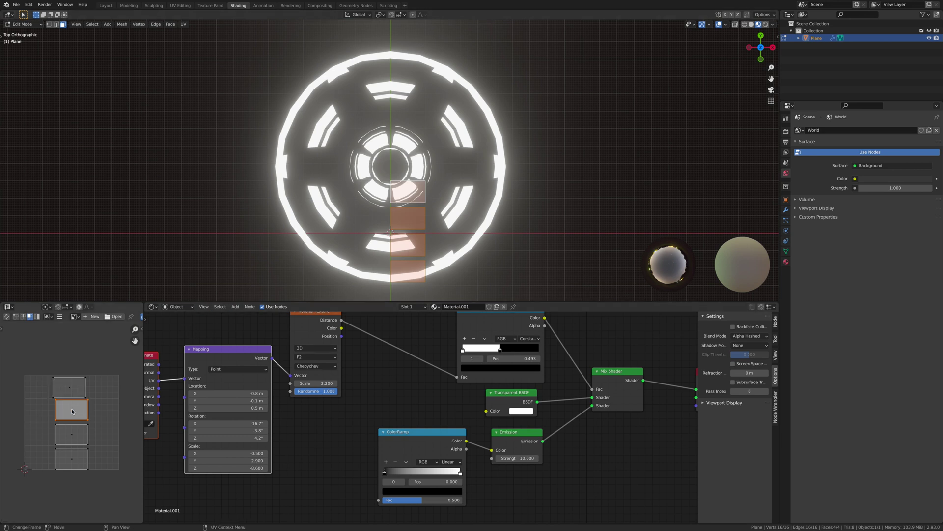
pyautogui.press('g')
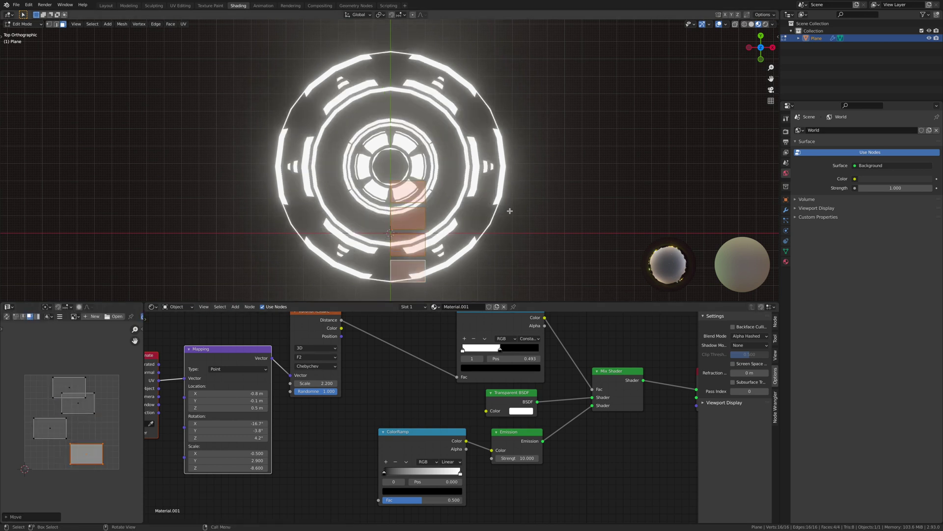
pyautogui.press('Tab')
# Apply the Subdivision, Mirror, Array and Simple Deform modifiers, then reselect the plane.
pyautogui.click(596, 196)
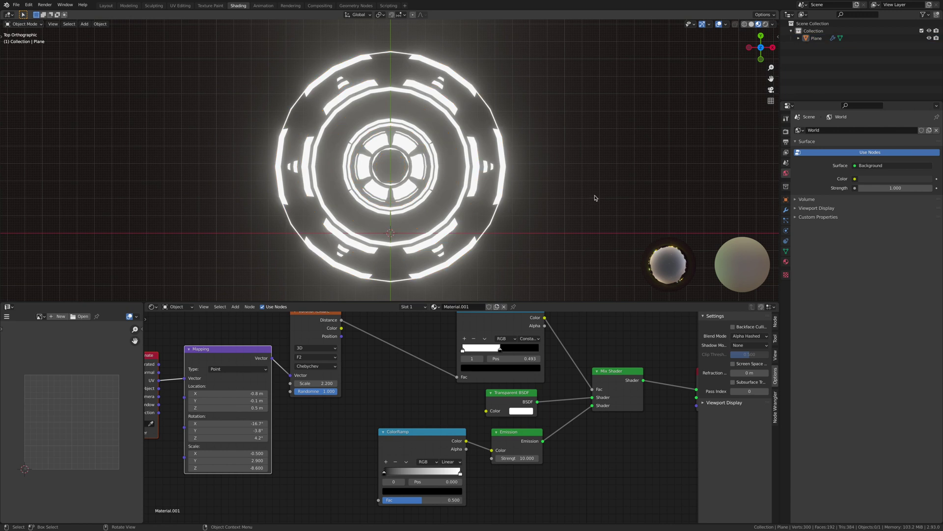
pyautogui.click(787, 210)
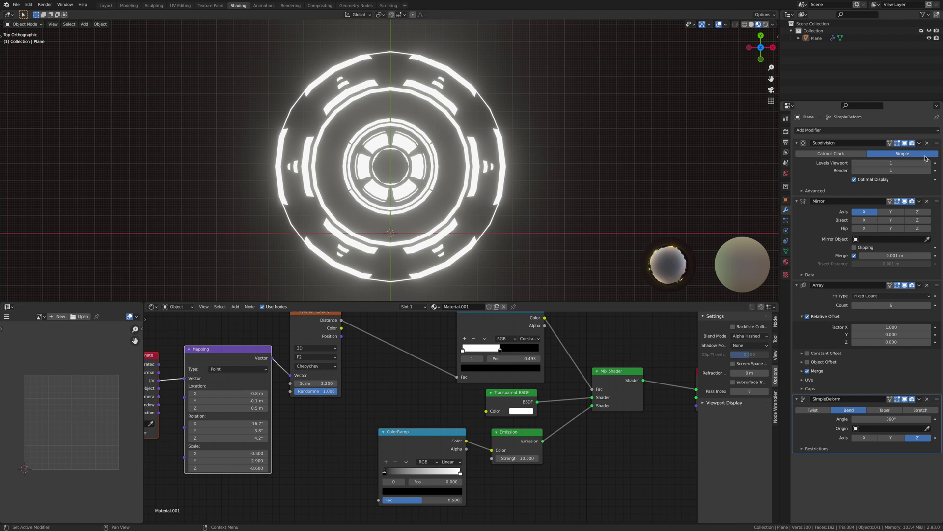
pyautogui.hotkey('ctrl', 'a')
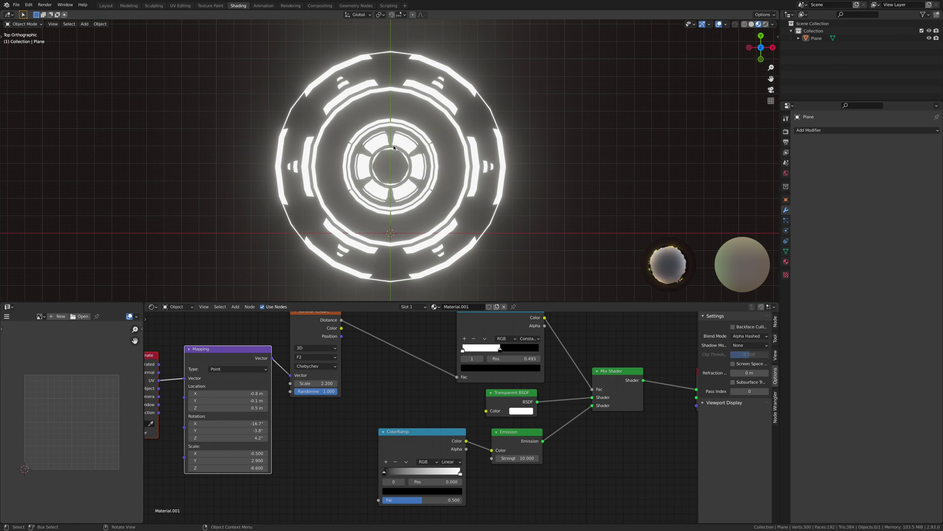
pyautogui.click(424, 136)
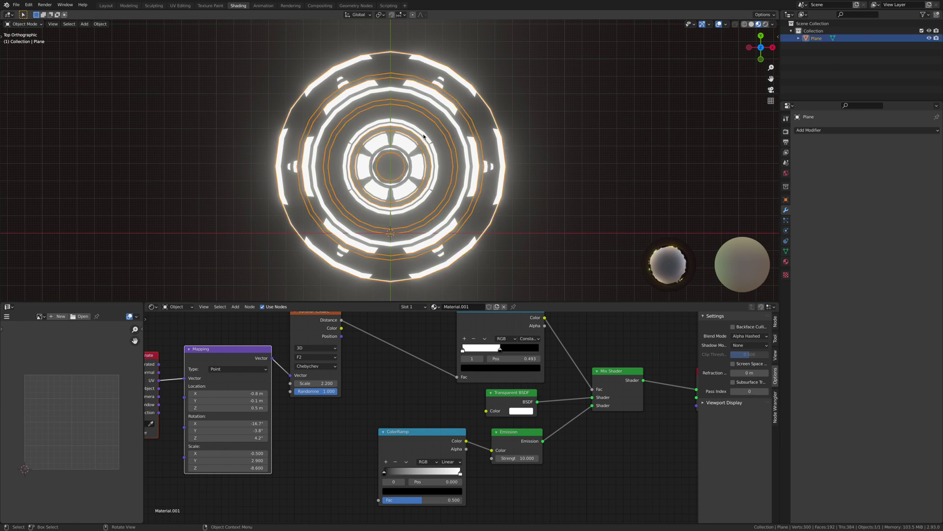
# Set the ring's origin to its volume centre.
pyautogui.rightClick(407, 170)
pyautogui.moveTo(393, 66)
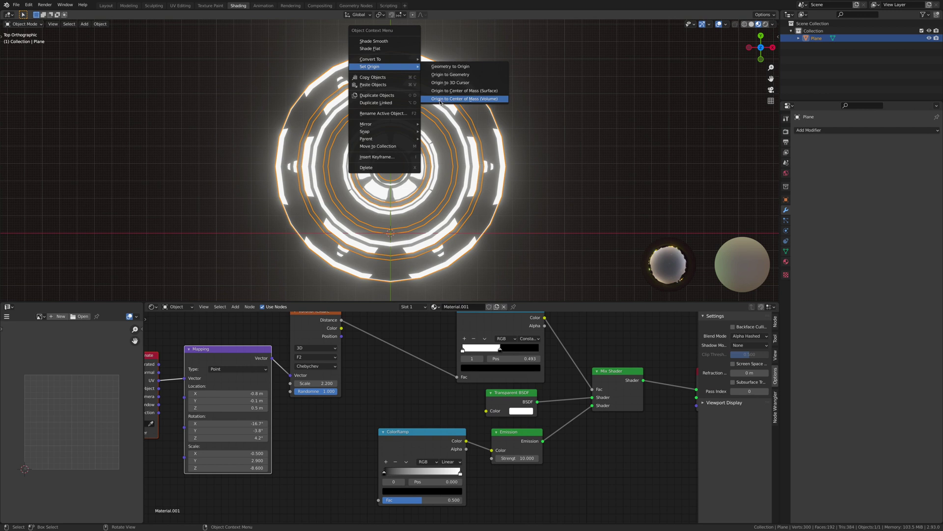
pyautogui.click(459, 99)
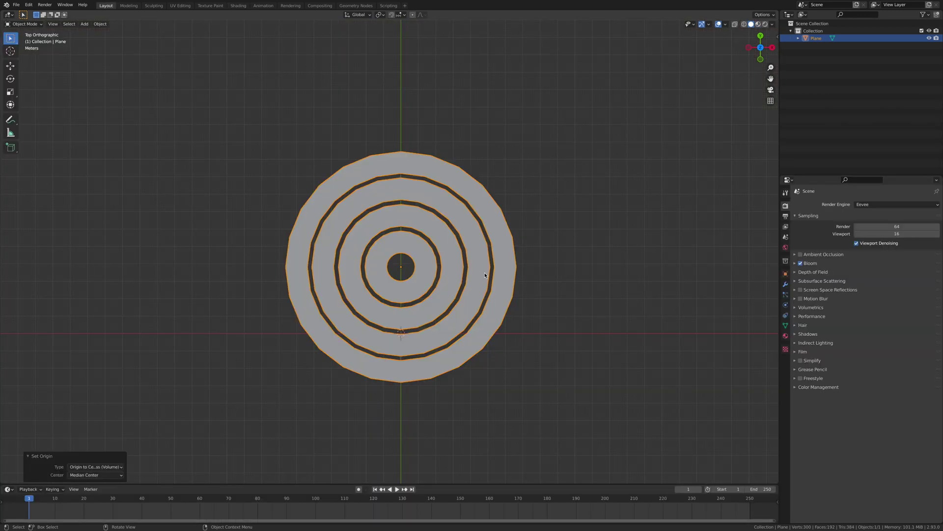
# Snap the ring onto the 3D cursor and view it in perspective.
pyautogui.hotkey('shift', 's')
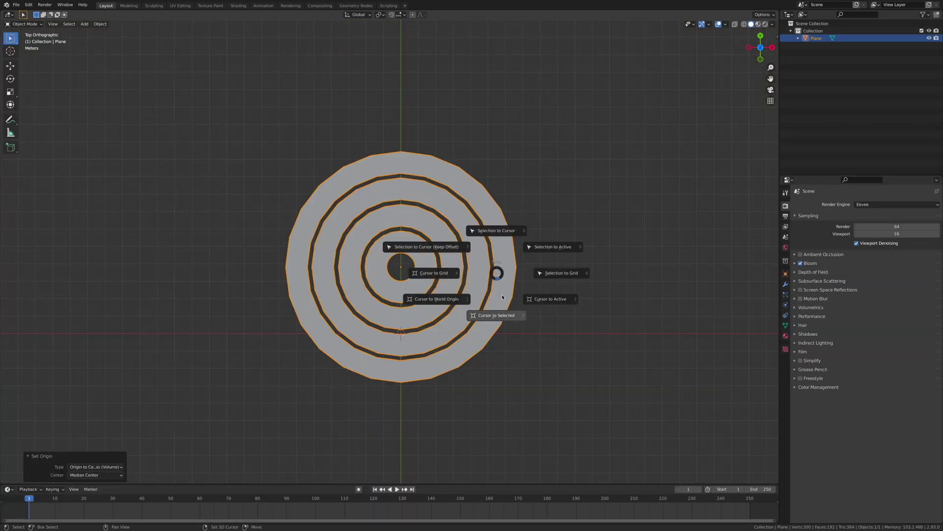
pyautogui.click(493, 231)
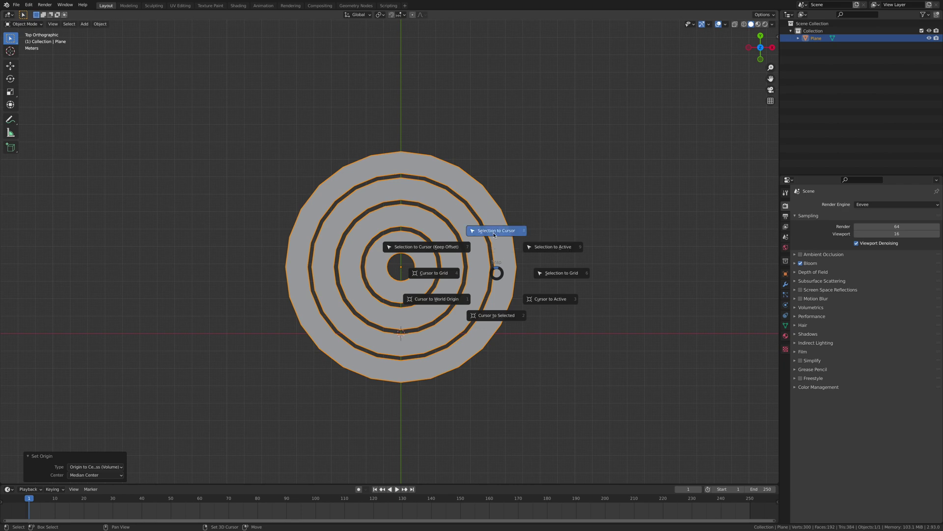
pyautogui.hotkey('alt', 'a')
pyautogui.moveTo(516, 295); pyautogui.dragTo(494, 283, button='middle')
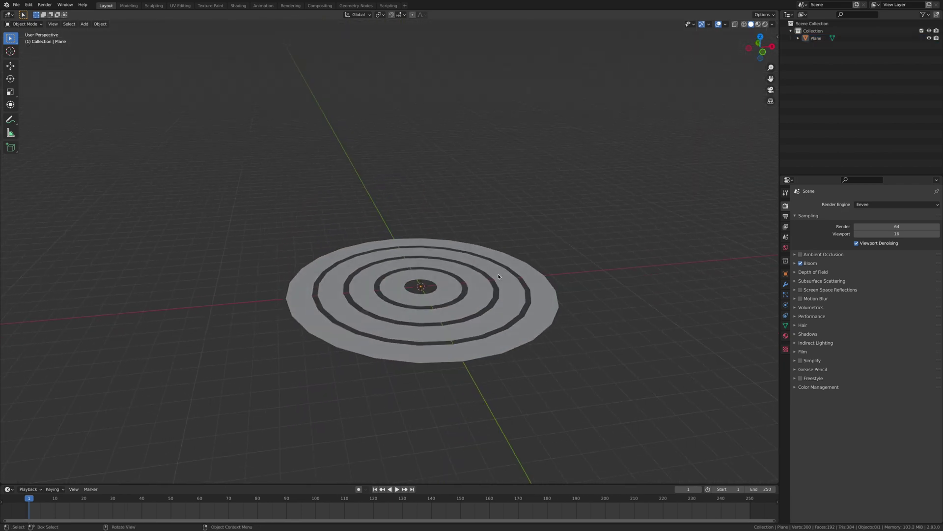
pyautogui.scroll(-3, 494, 290)
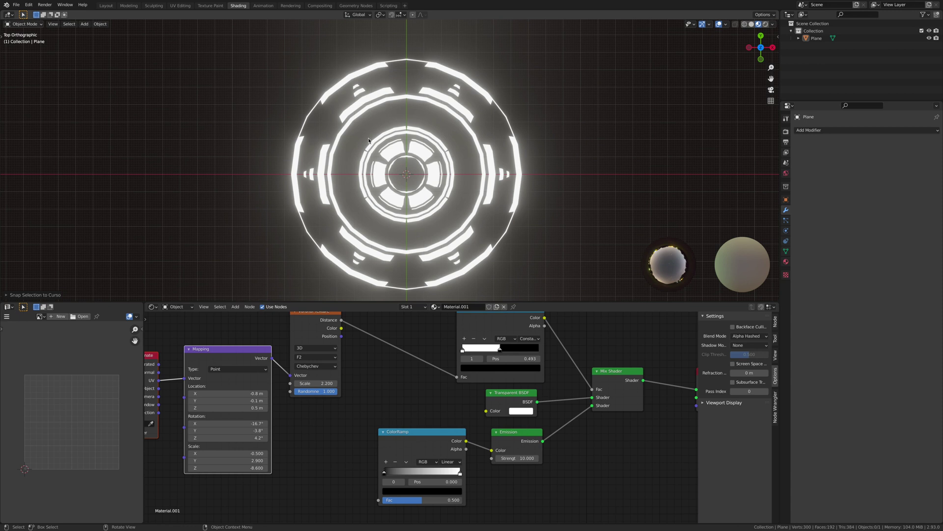
# Separate the mesh by loose parts into four rings, Plane through Plane.003, and check each one.
pyautogui.press('Tab')
pyautogui.press('p')
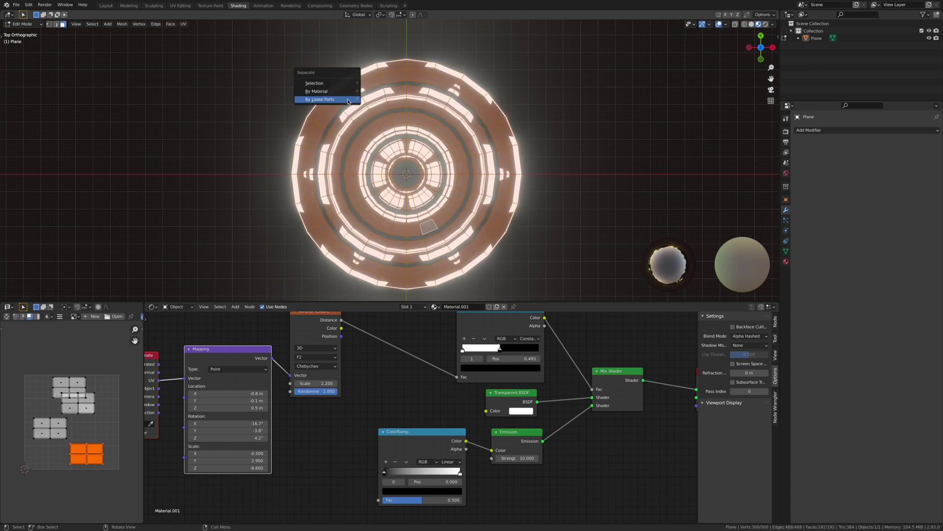
pyautogui.click(348, 101)
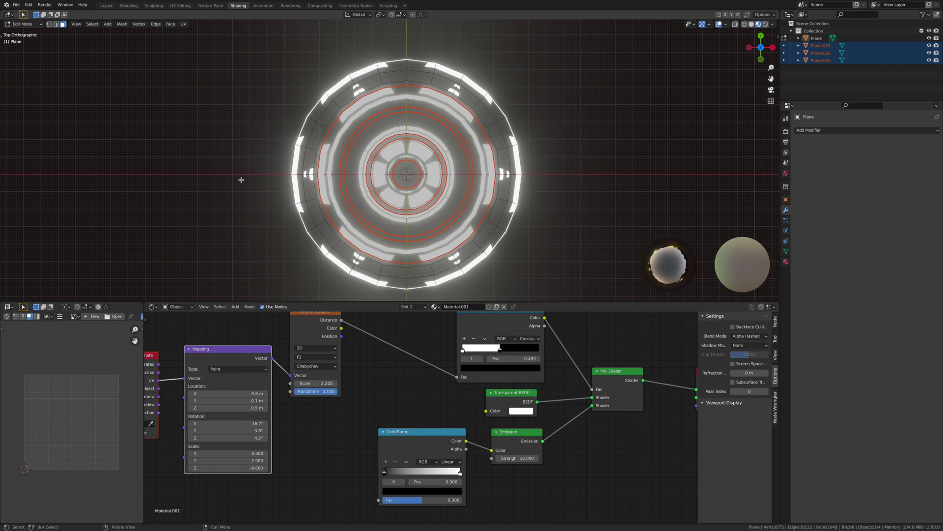
pyautogui.press('Tab')
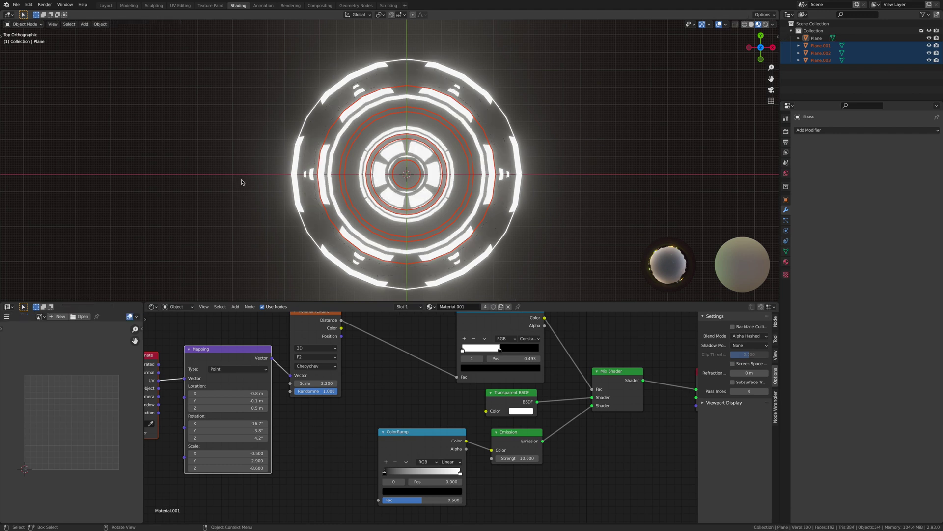
pyautogui.click(379, 69)
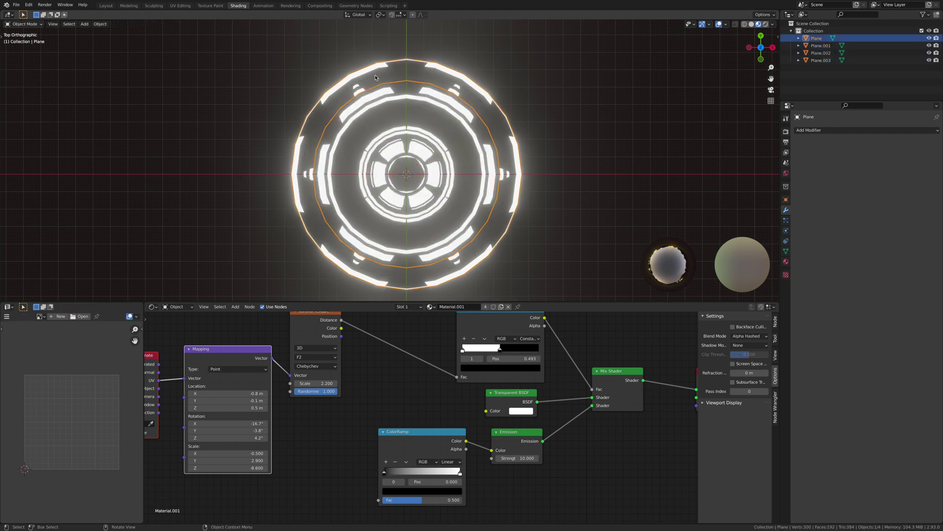
pyautogui.click(384, 101)
pyautogui.click(402, 136)
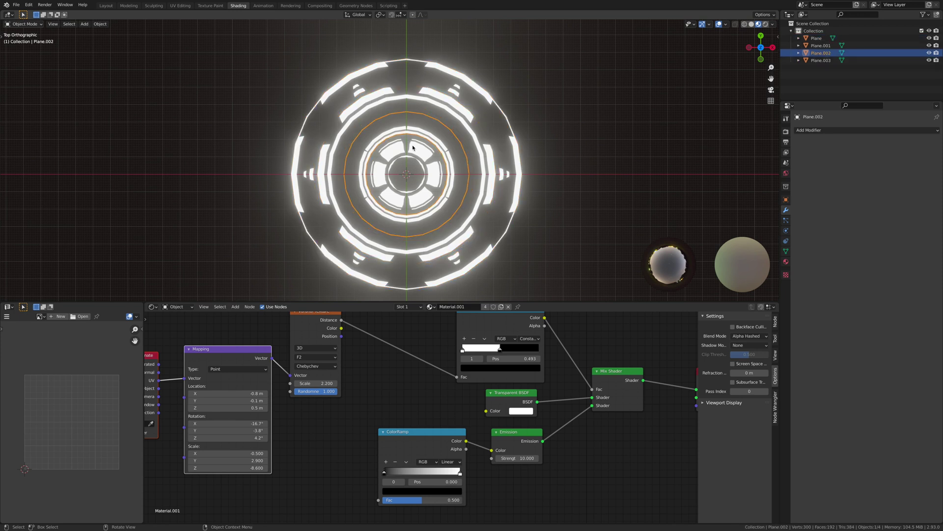
pyautogui.click(416, 151)
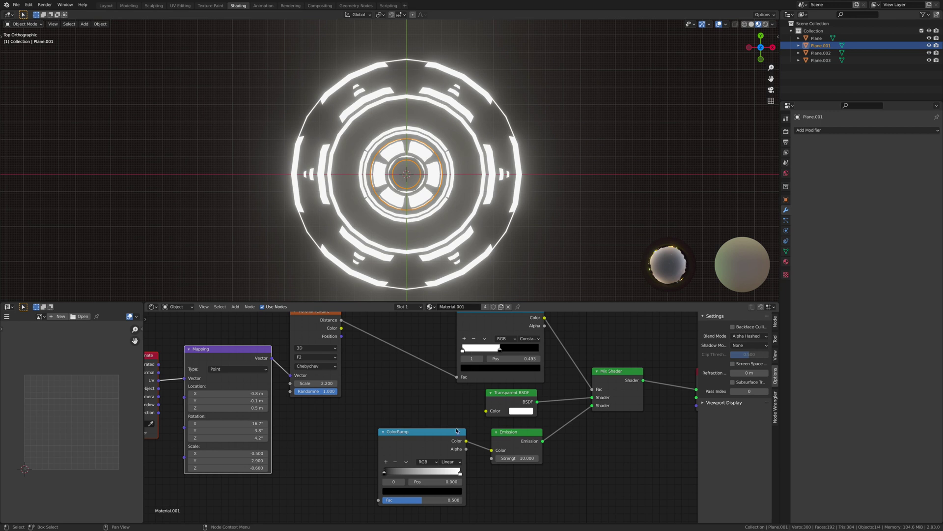
# Add an Object Info node and connect its Random output to the ColorRamp Fac.
pyautogui.scroll(2, 320, 403)
pyautogui.moveTo(319, 403); pyautogui.dragTo(421, 371, button='middle')
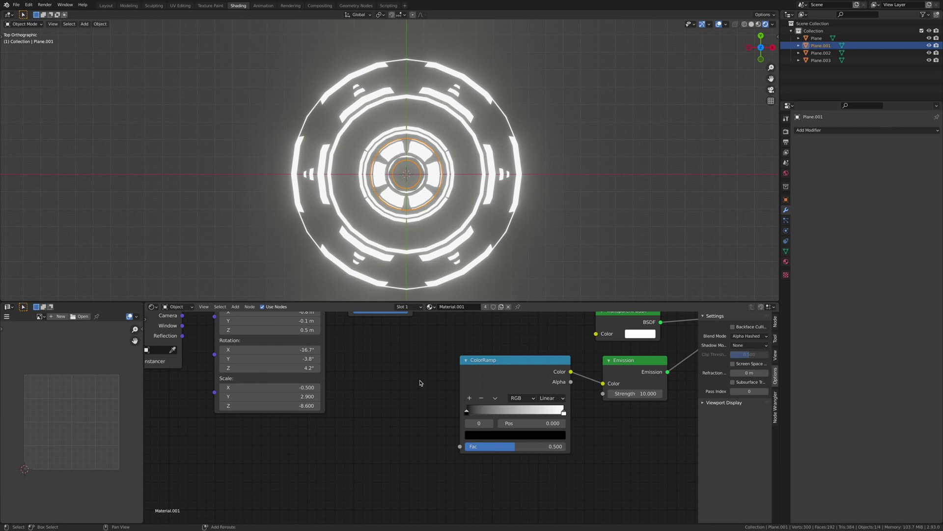
pyautogui.hotkey('shift', 'a')
pyautogui.click(421, 381)
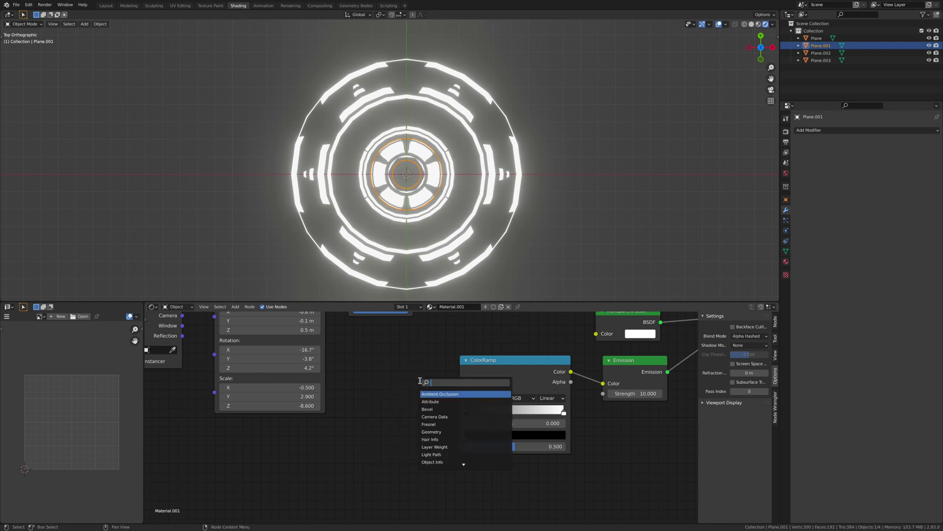
pyautogui.write('objec')
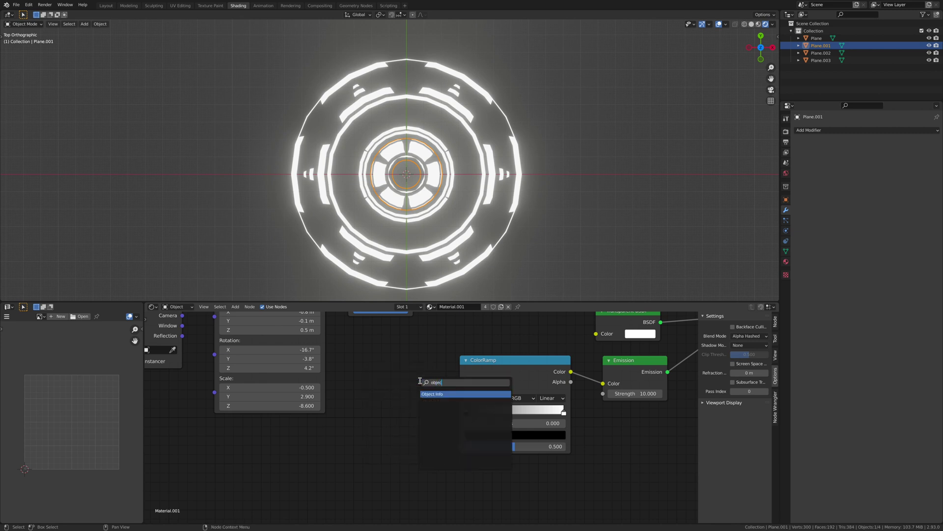
pyautogui.write('t')
pyautogui.click(433, 394)
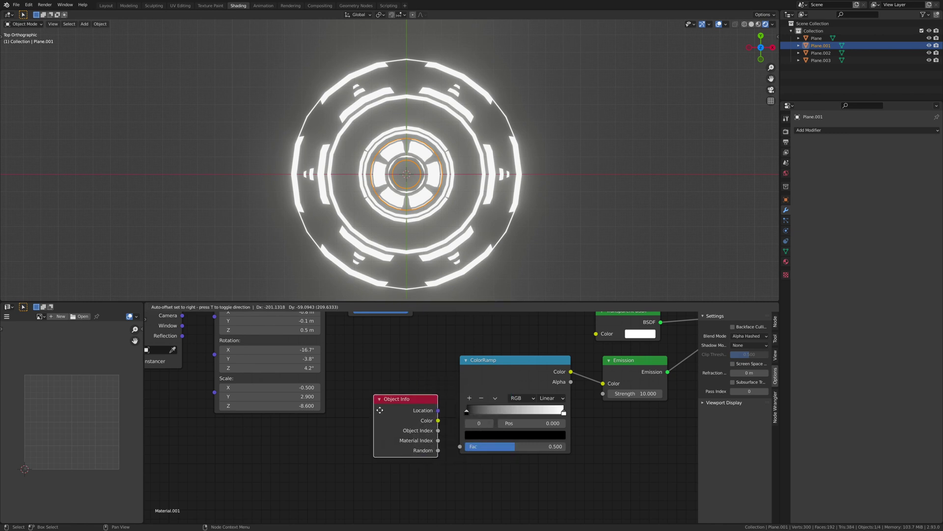
pyautogui.click(384, 407)
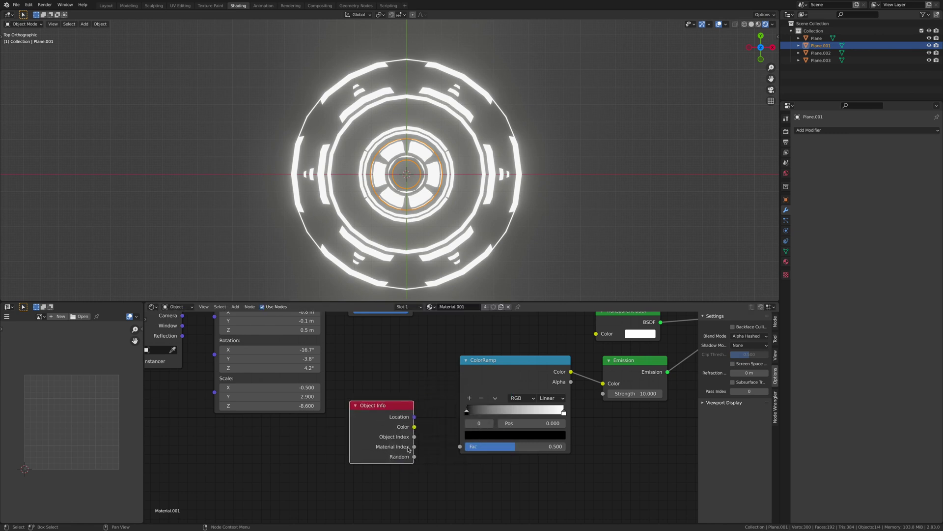
pyautogui.moveTo(415, 457); pyautogui.dragTo(460, 446)
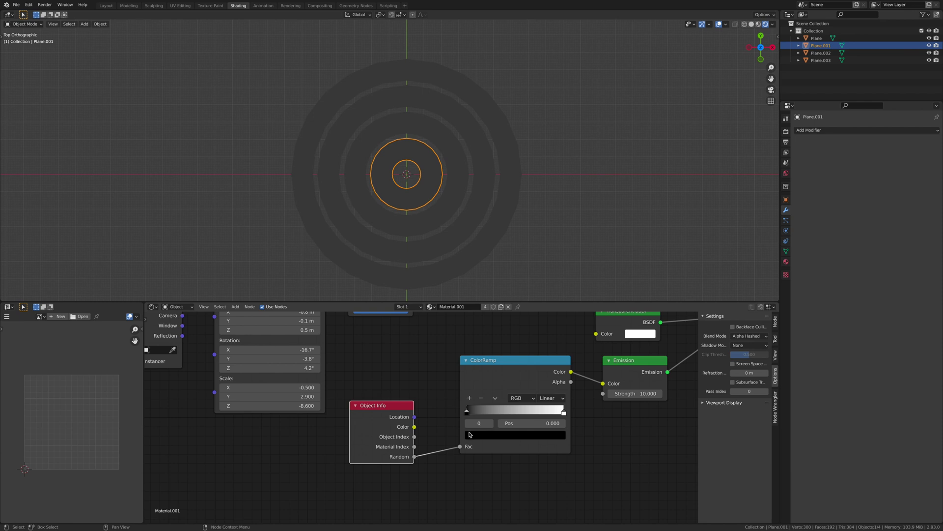
# Add two more ColorRamp stops and browse Adobe Color for a blue-cyan palette.
pyautogui.click(469, 399)
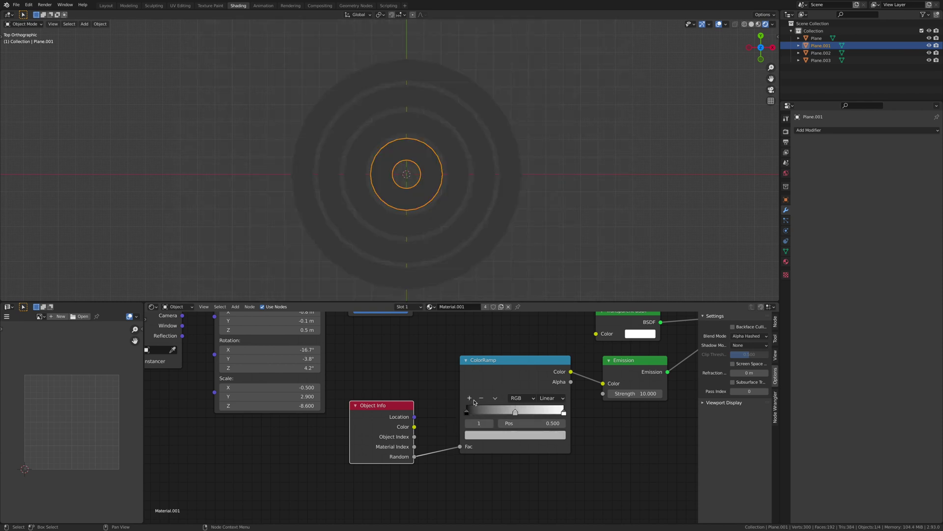
pyautogui.click(468, 399)
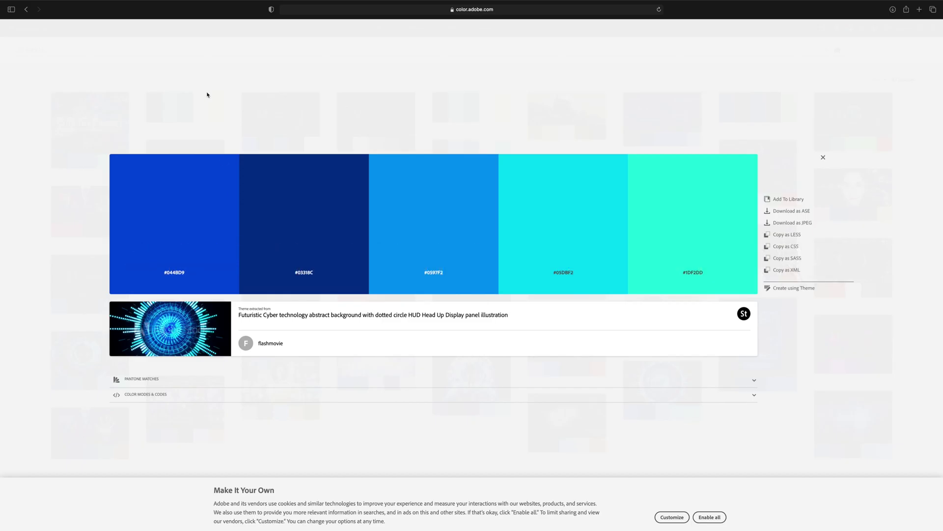
pyautogui.click(184, 101)
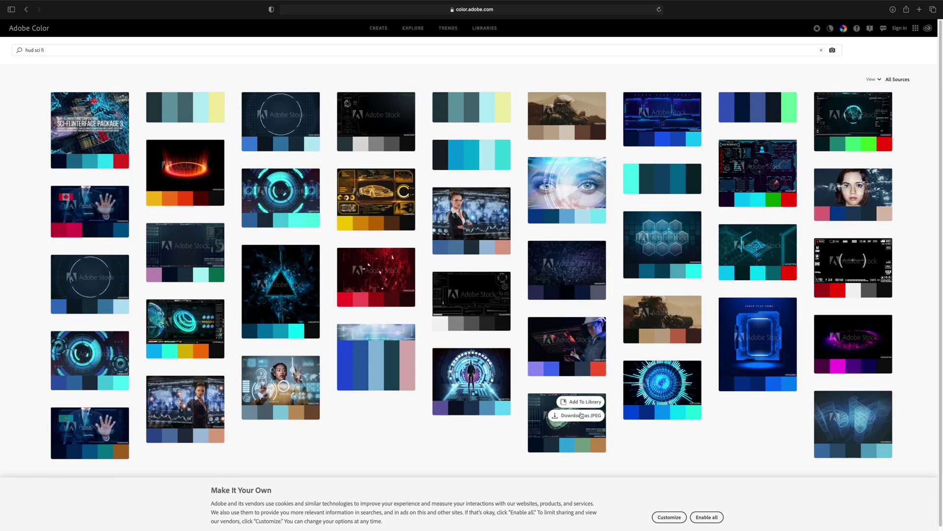
pyautogui.click(655, 407)
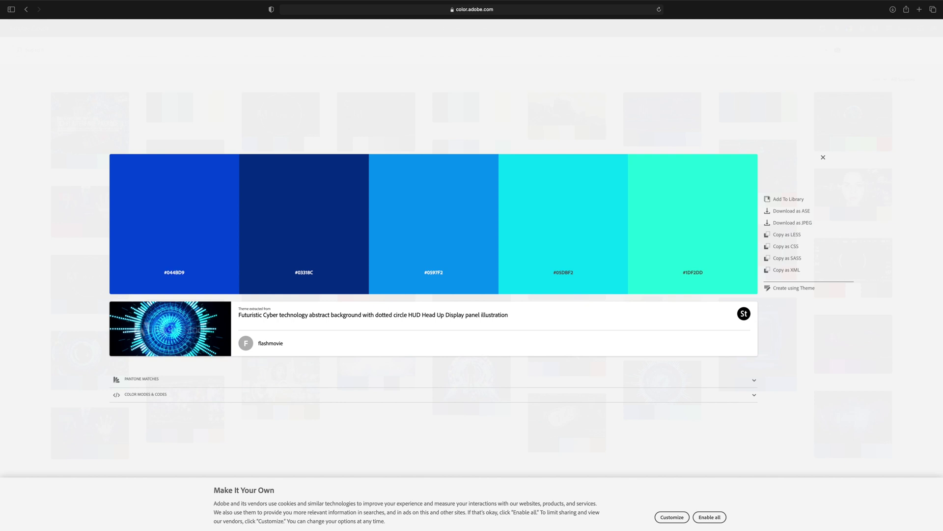
# Set the first ColorRamp stop to the palette blue #044BD9 by pasting its hex value.
pyautogui.moveTo(583, 514)
pyautogui.click(721, 515)
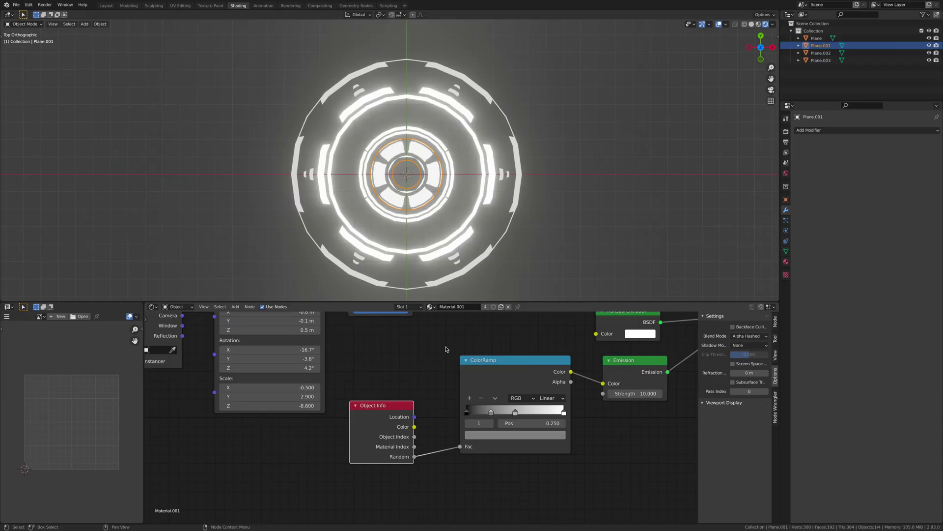
pyautogui.click(478, 412)
pyautogui.click(489, 441)
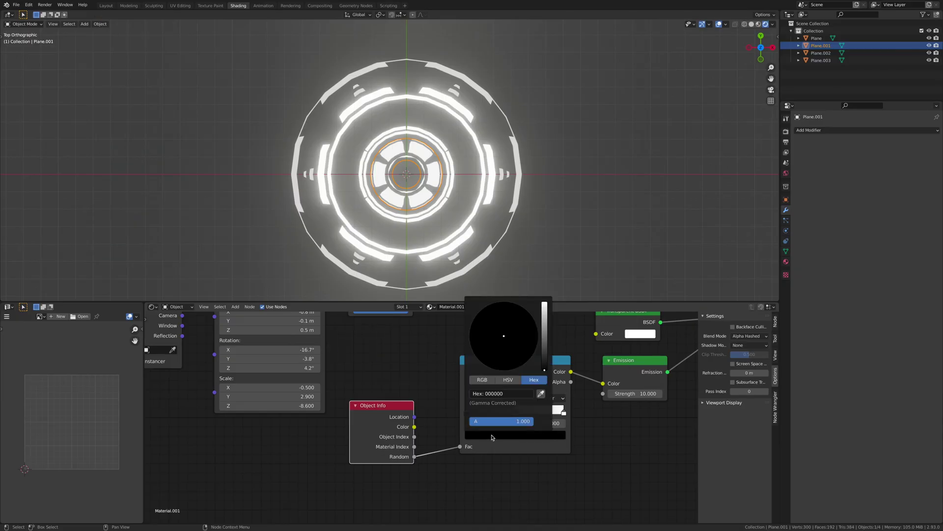
pyautogui.click(515, 394)
pyautogui.write('044BD9')
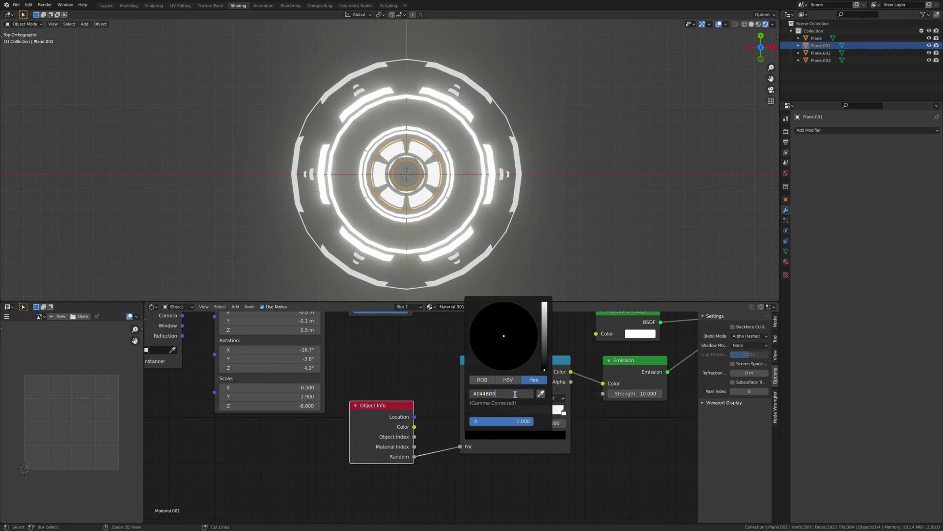
pyautogui.press('Return')
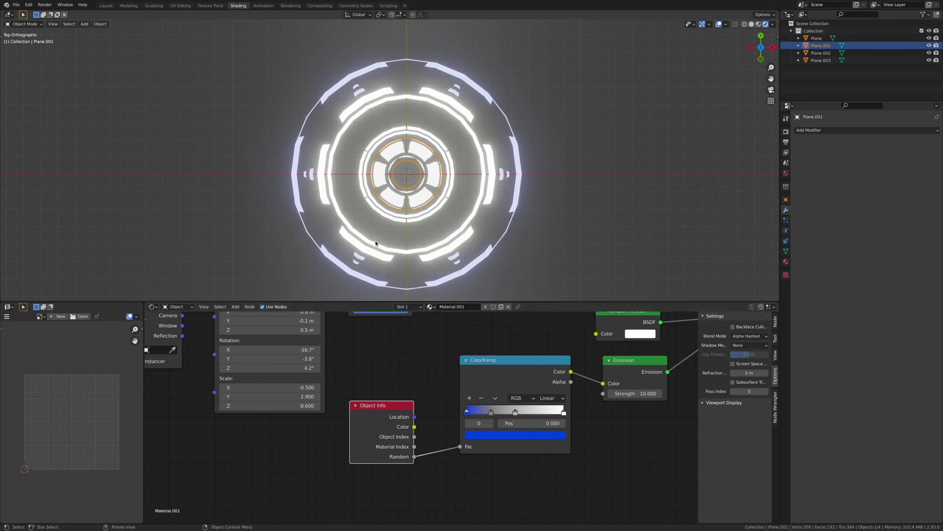
pyautogui.click(491, 411)
pyautogui.click(523, 436)
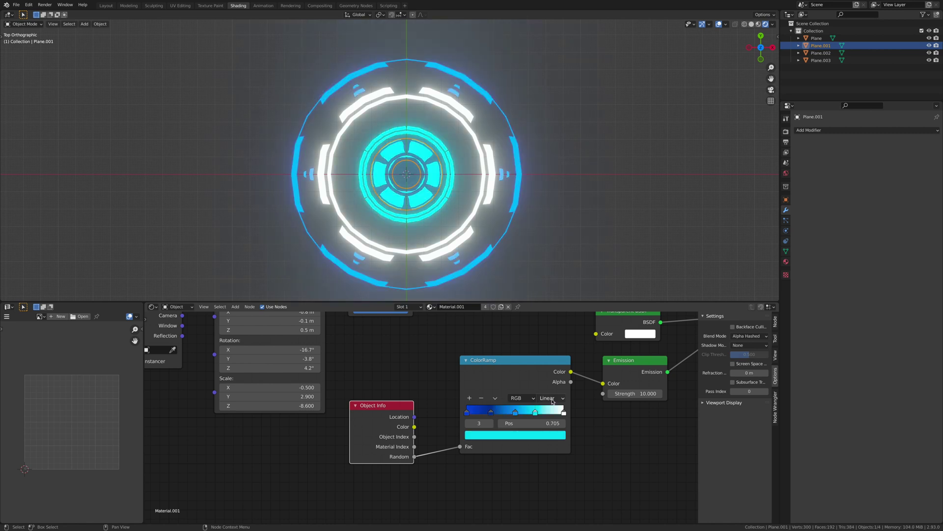
# Switch the ramp to Constant interpolation and slide the stops, including the white end, left.
pyautogui.click(550, 398)
pyautogui.click(552, 449)
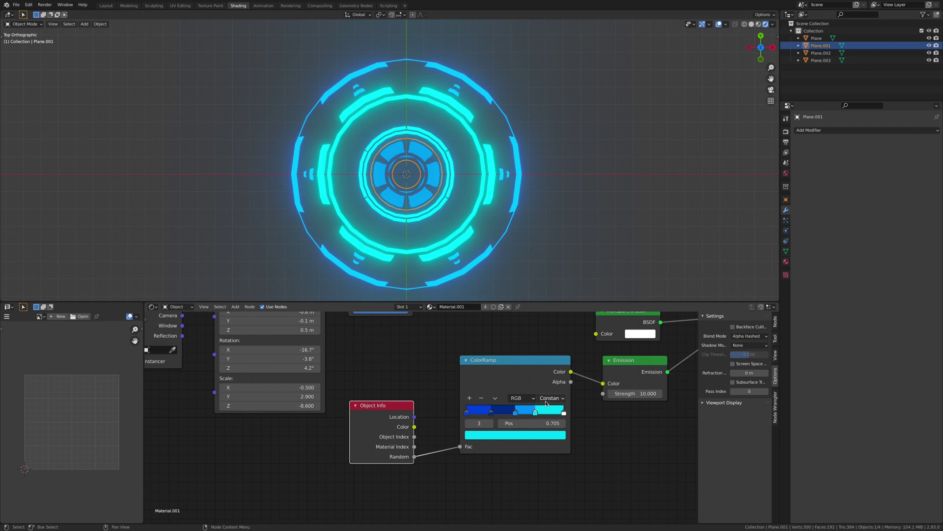
pyautogui.moveTo(491, 408)
pyautogui.mouseDown(button='middle')
pyautogui.moveTo(504, 393)
pyautogui.moveTo(489, 401)
pyautogui.mouseUp(button='middle')
pyautogui.moveTo(491, 404)
pyautogui.mouseDown()
pyautogui.moveTo(472, 404)
pyautogui.moveTo(503, 403)
pyautogui.moveTo(472, 403)
pyautogui.mouseUp()
pyautogui.moveTo(564, 404); pyautogui.dragTo(556, 403)
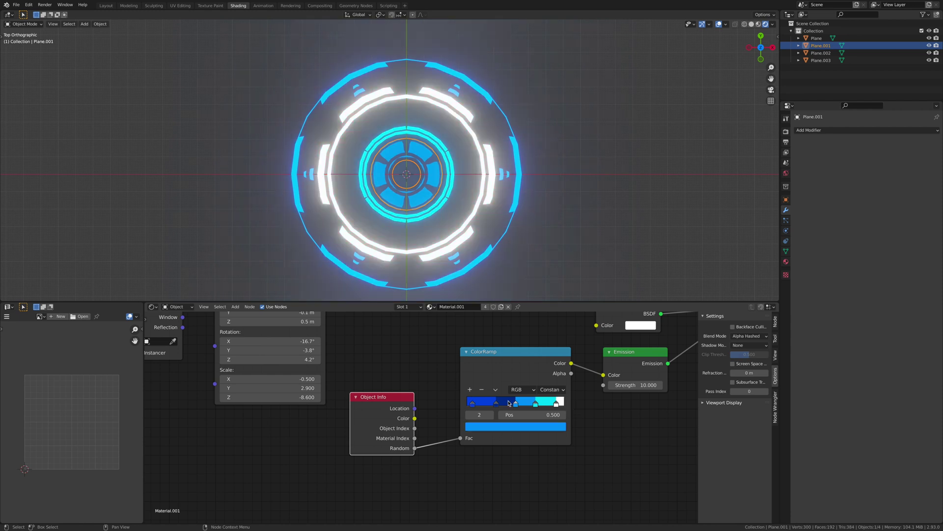
# Try a red on stop 2, revert it, then split the 3D view into two areas.
pyautogui.click(507, 406)
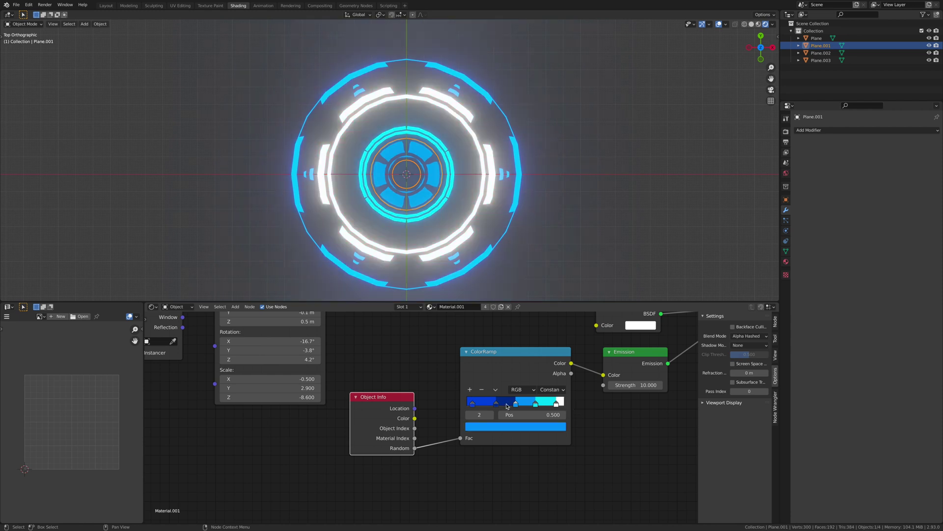
pyautogui.click(521, 426)
pyautogui.click(507, 350)
pyautogui.moveTo(507, 351); pyautogui.dragTo(506, 361)
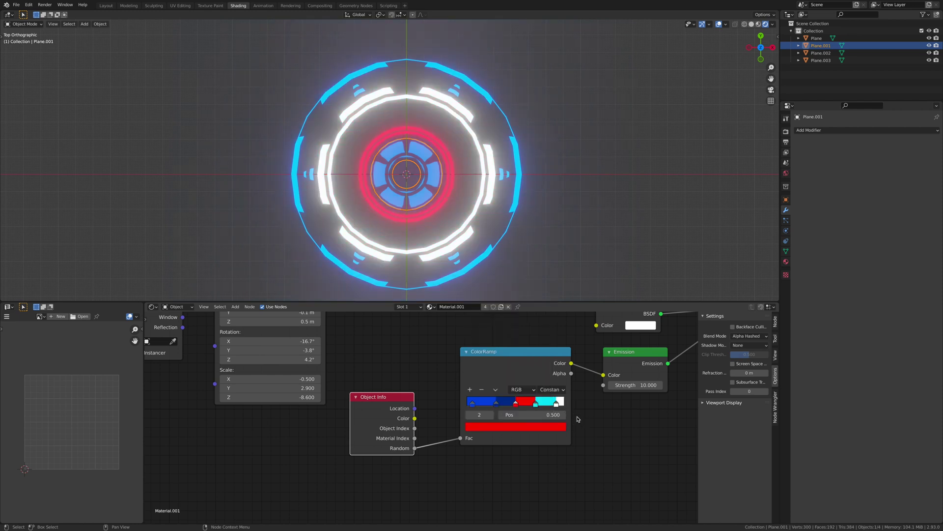
pyautogui.hotkey('ctrl', 'z')
pyautogui.hotkey('ctrl', 'z')
pyautogui.hotkey('ctrl', 'z')
pyautogui.hotkey('ctrl', 'z')
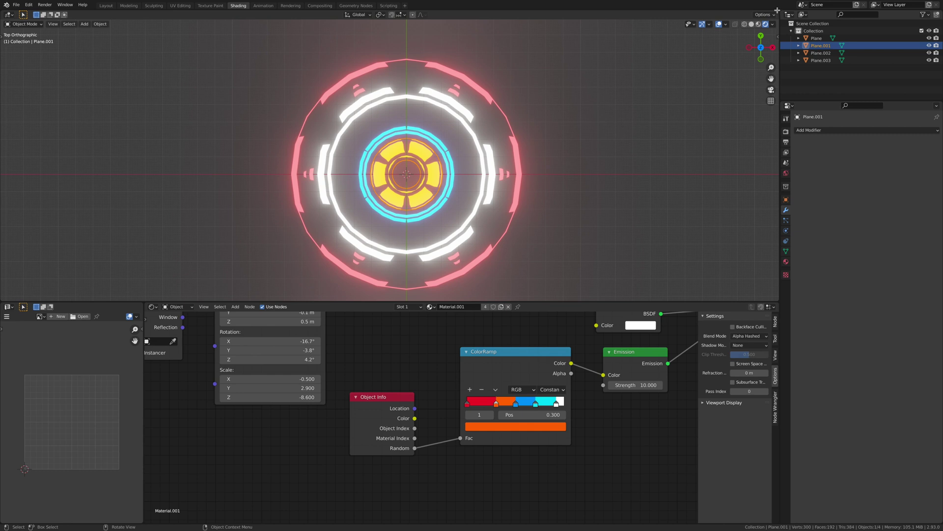
pyautogui.moveTo(777, 16); pyautogui.dragTo(737, 101)
# Turn the top area into the Graph Editor and keyframe Mapping Scale Y at 2.900.
pyautogui.click(13, 18)
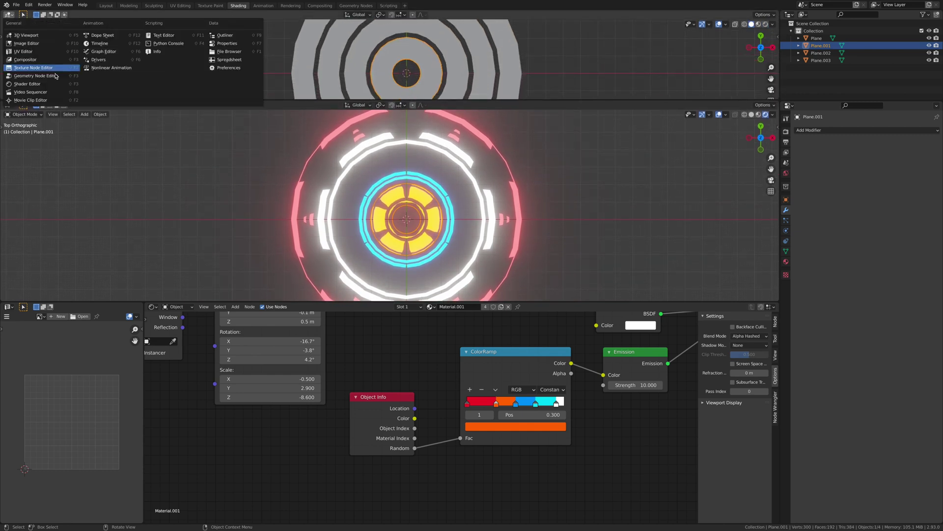
pyautogui.click(109, 52)
pyautogui.scroll(-3, 417, 79)
pyautogui.scroll(-1, 288, 341)
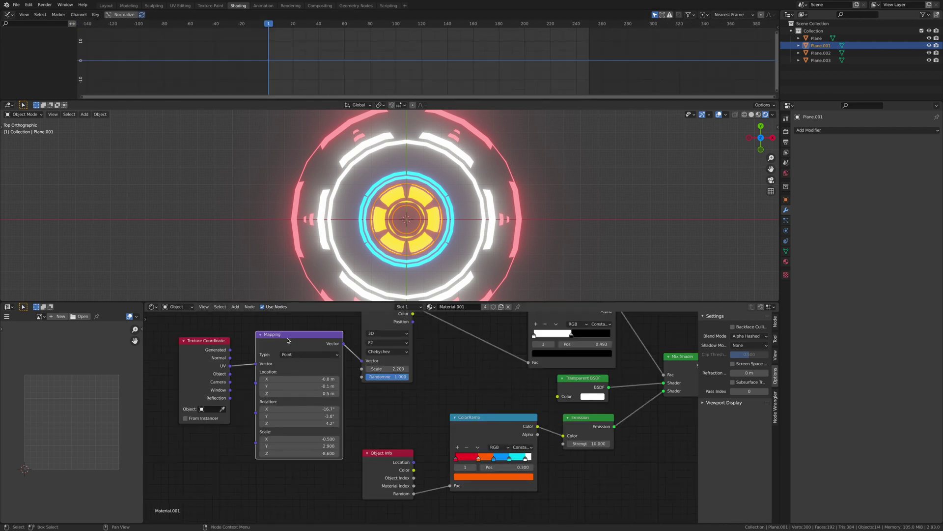
pyautogui.rightClick(289, 447)
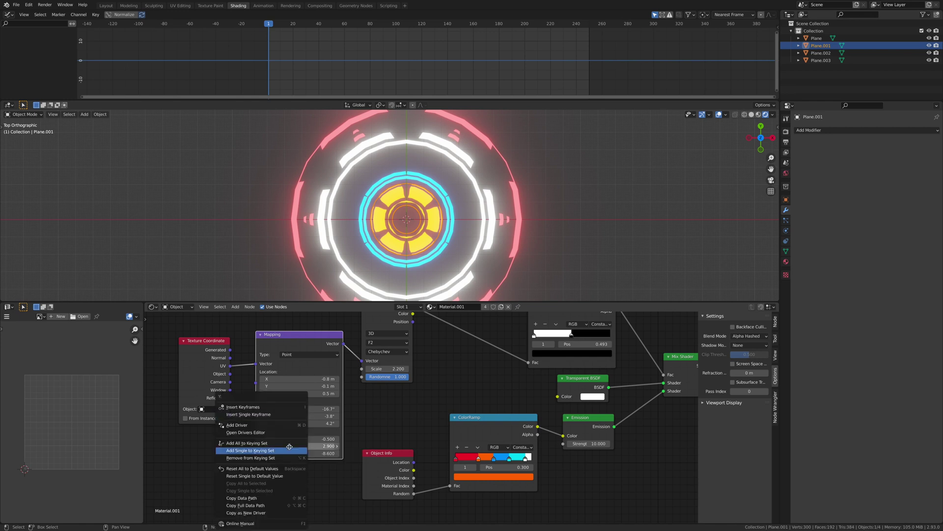
pyautogui.click(272, 415)
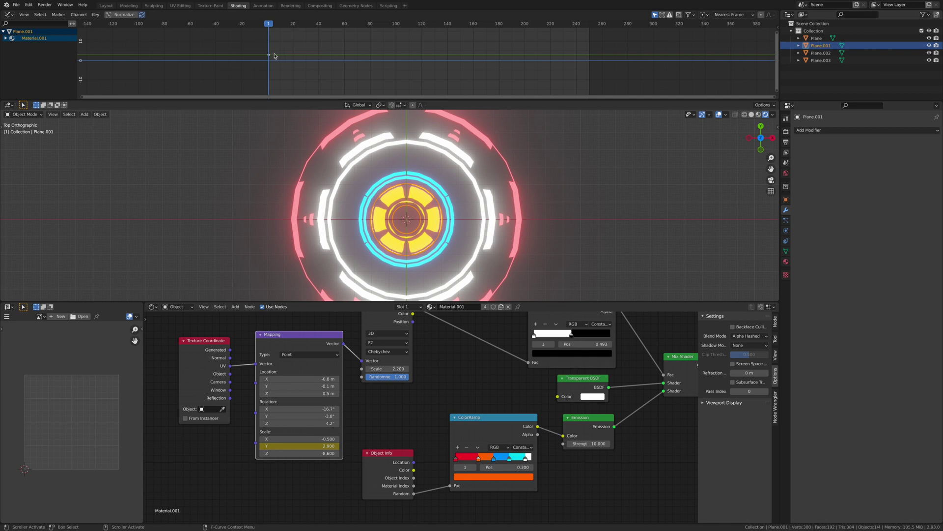
pyautogui.press('ctrl+KP_Add')
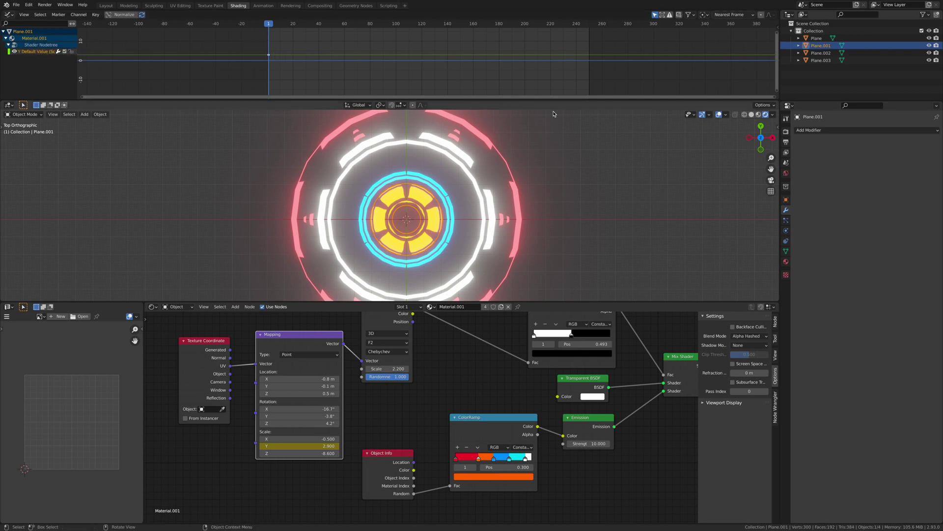
pyautogui.click(779, 28)
# Add a Noise modifier to the Scale Y curve with Strength 0.15 and Scale 16, previewing playback.
pyautogui.click(776, 58)
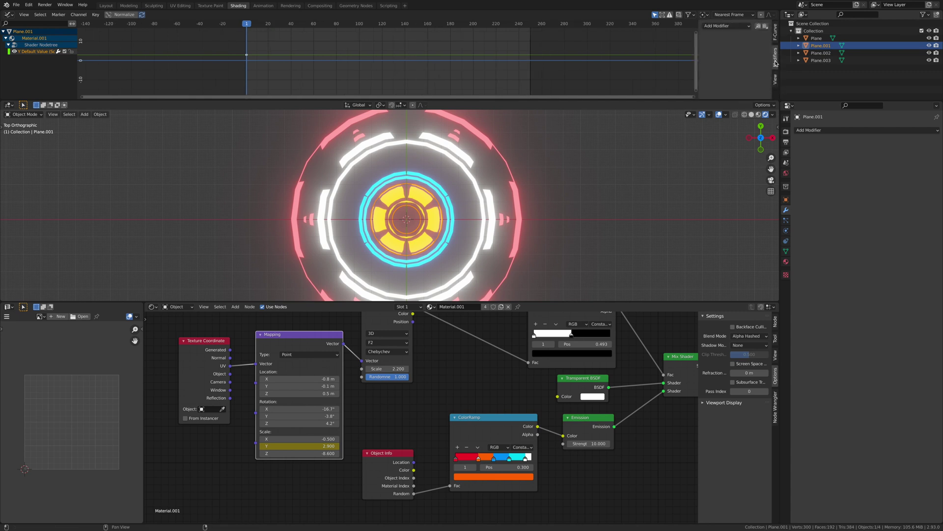
pyautogui.click(711, 26)
pyautogui.click(723, 69)
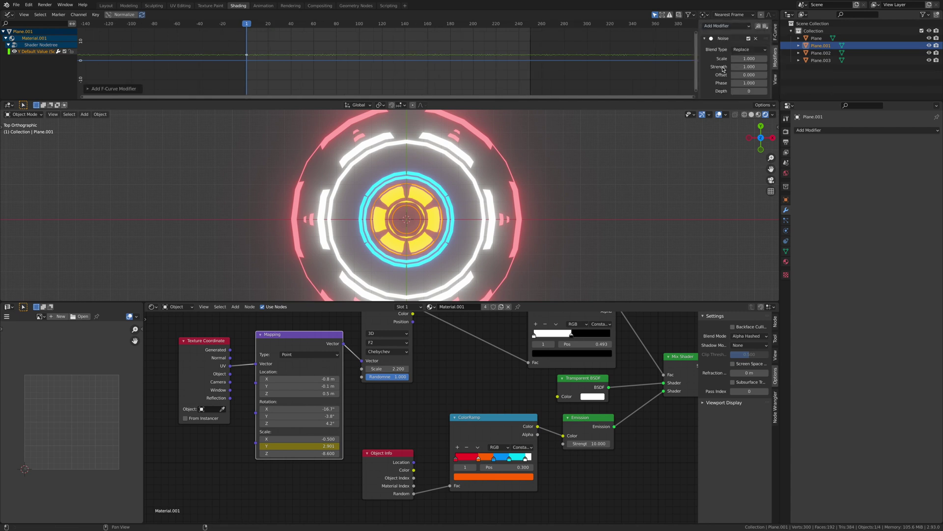
pyautogui.press('space')
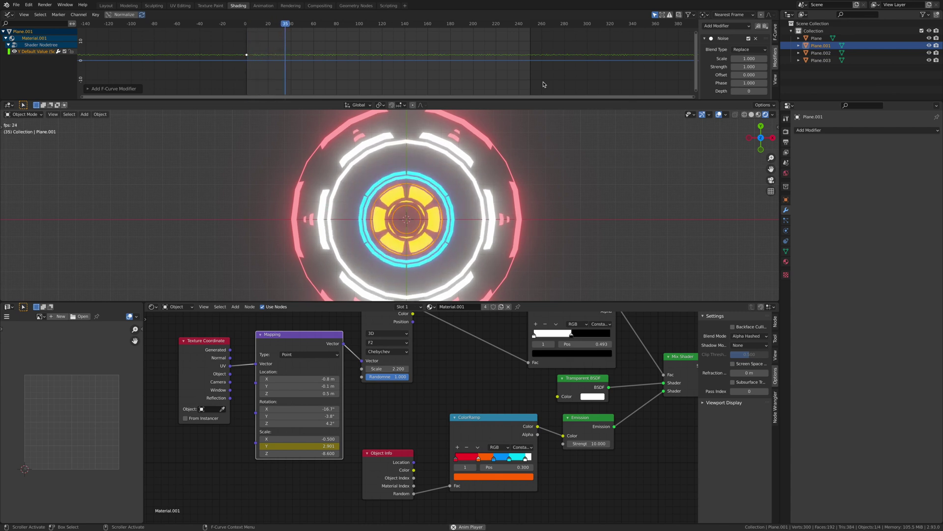
pyautogui.click(737, 67)
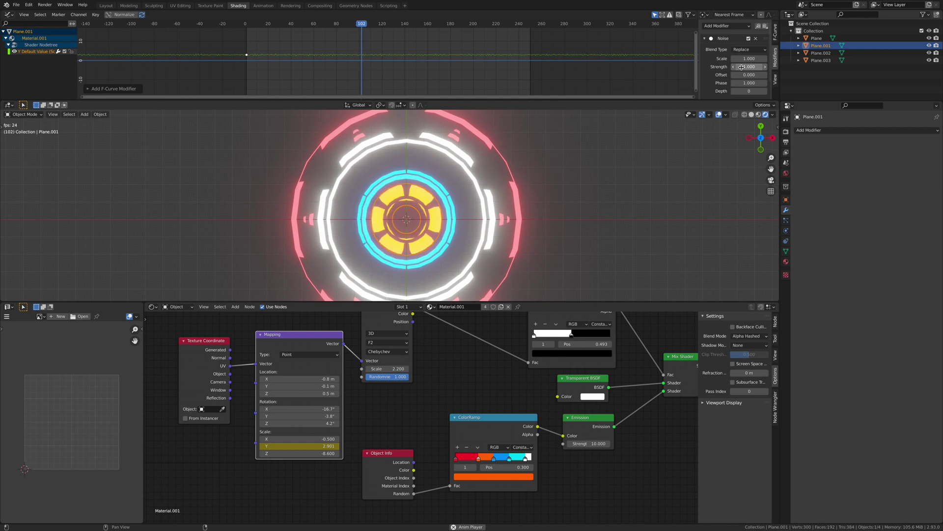
pyautogui.write('0.')
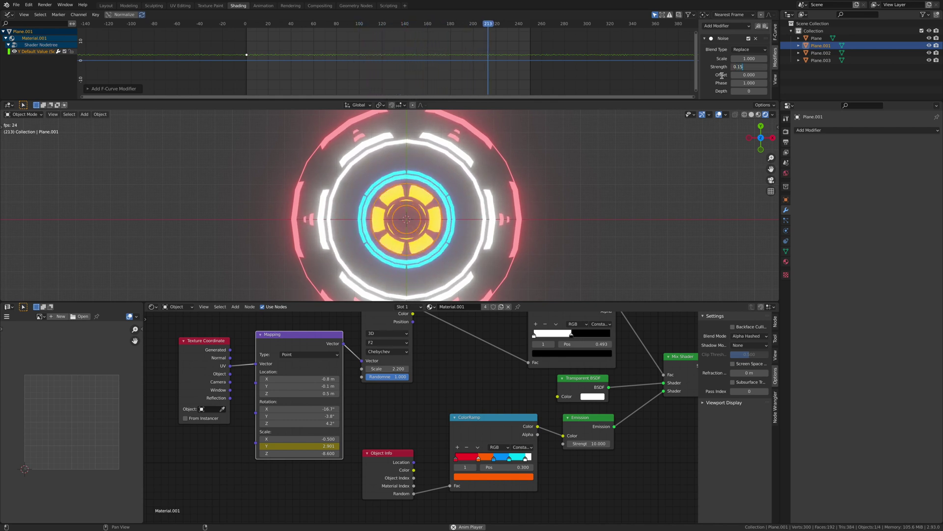
pyautogui.write('15')
pyautogui.press('Return')
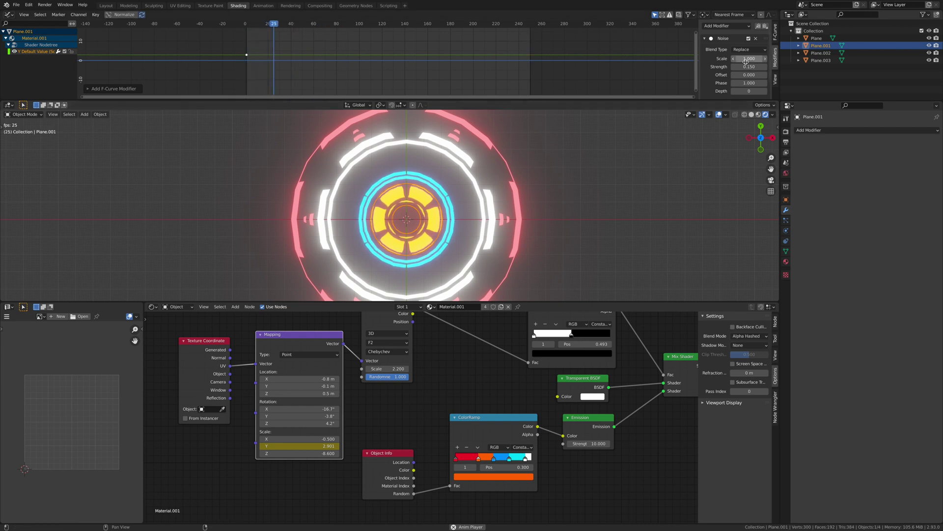
pyautogui.moveTo(749, 58); pyautogui.dragTo(766, 58)
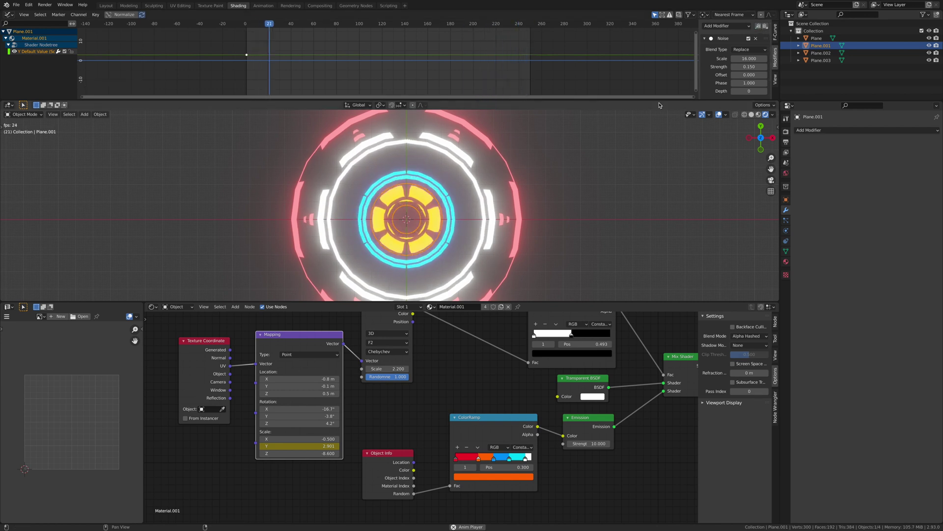
# Keyframe the Mapping node's X scale and paste the Noise modifier onto its curve, Offset 69.8.
pyautogui.rightClick(296, 439)
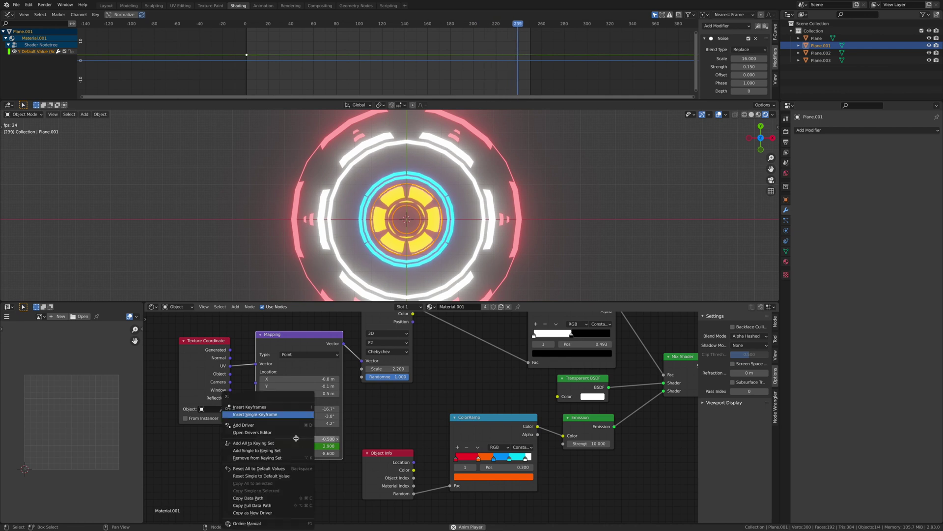
pyautogui.click(266, 414)
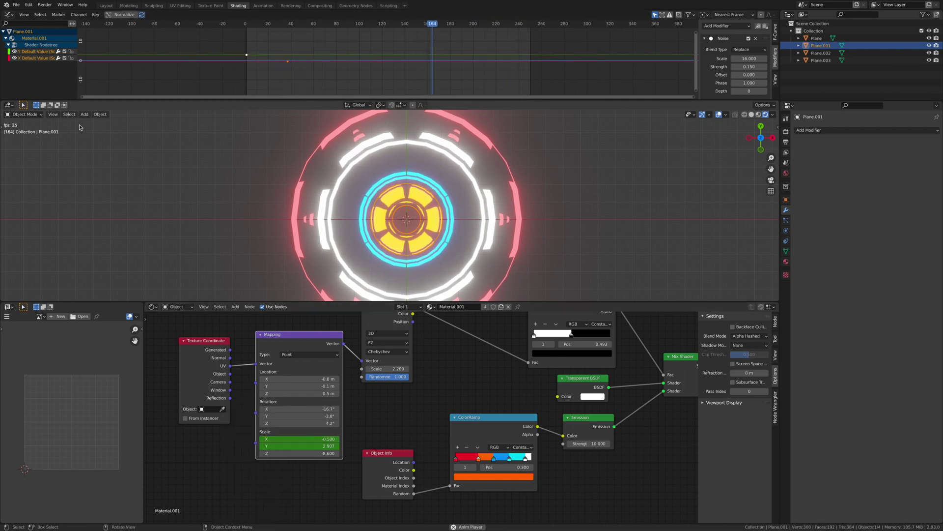
pyautogui.click(44, 59)
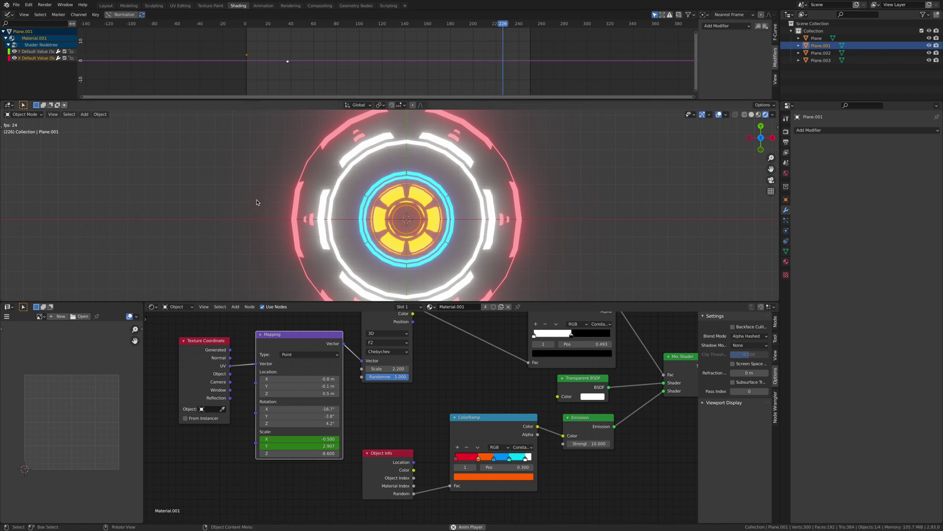
pyautogui.click(765, 26)
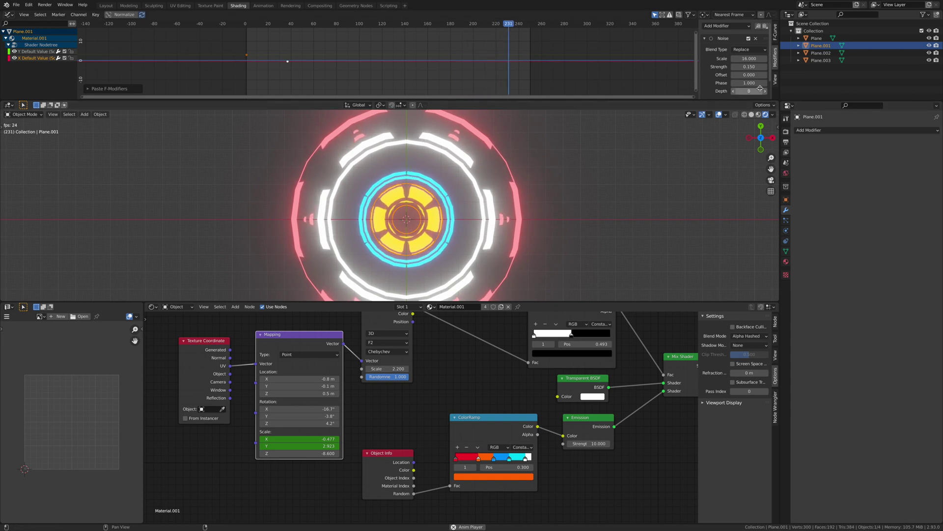
pyautogui.scroll(-2, 522, 186)
# Insert a single keyframe on the outer red ring Plane's Z rotation.
pyautogui.click(479, 202)
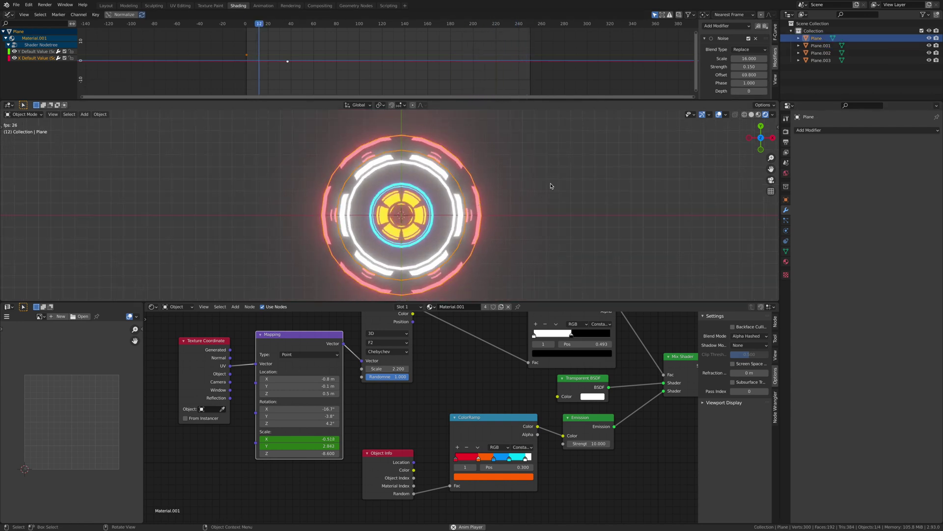
pyautogui.click(778, 128)
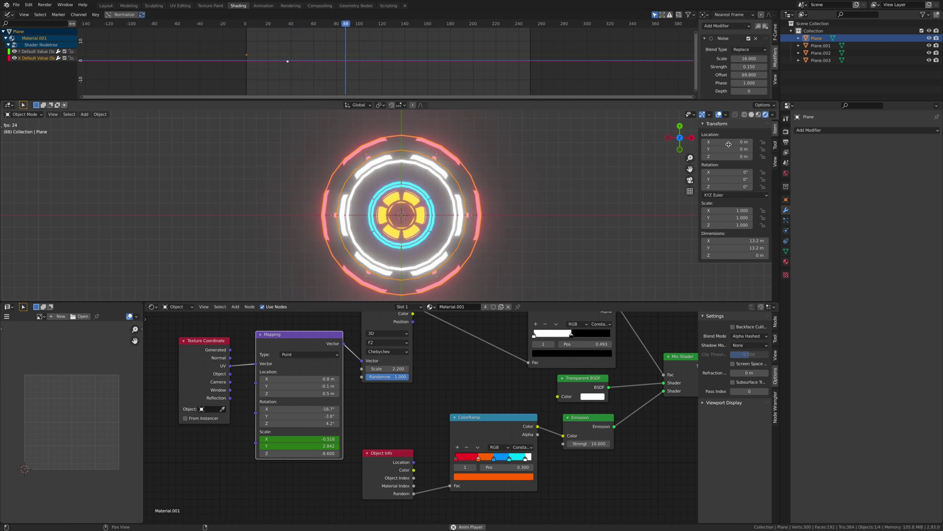
pyautogui.rightClick(725, 187)
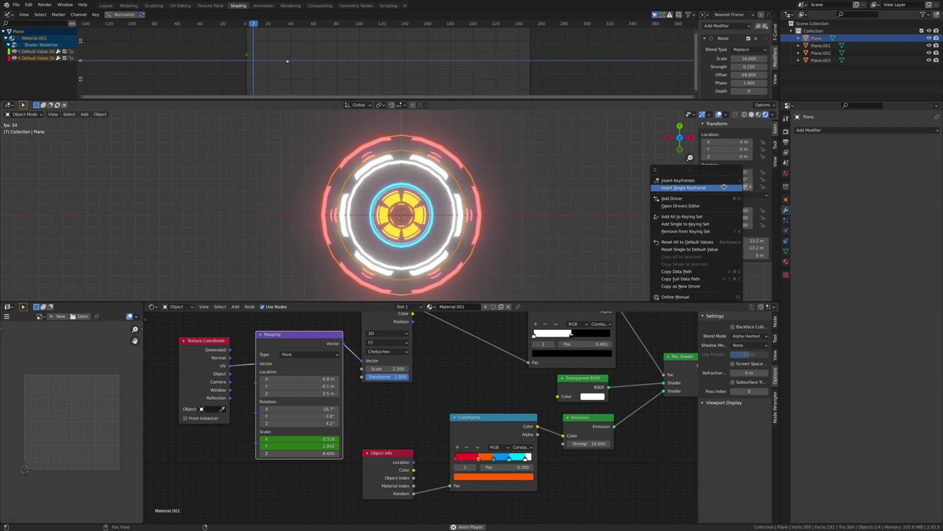
pyautogui.click(725, 188)
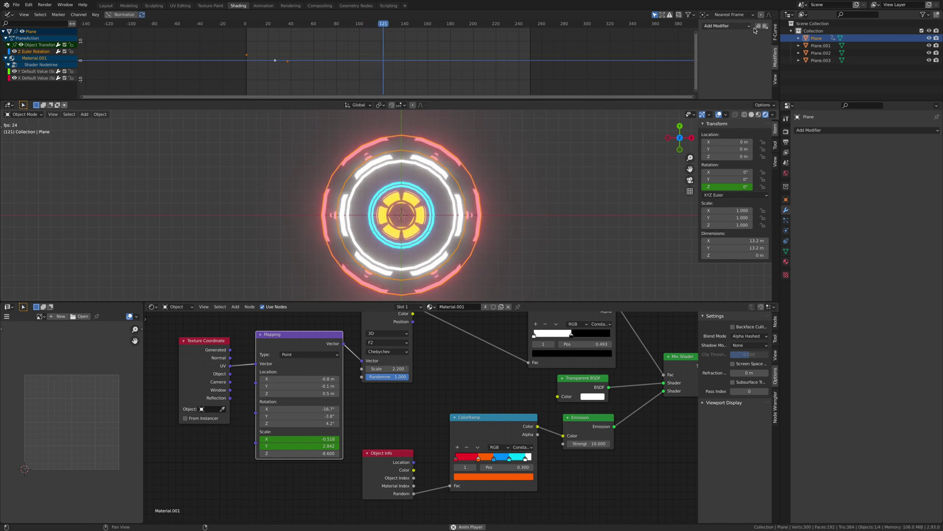
# Add a Noise modifier with Scale 50 to the Plane's Z rotation curve.
pyautogui.click(735, 26)
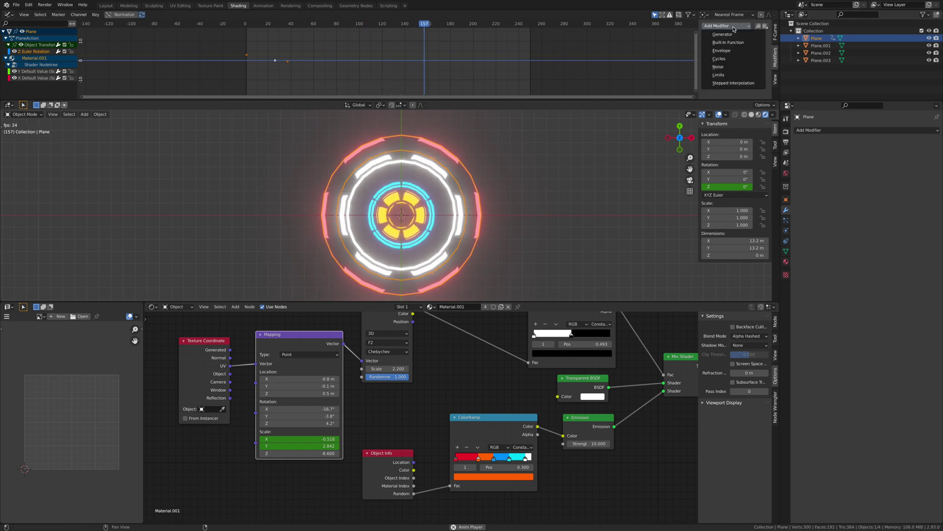
pyautogui.click(720, 66)
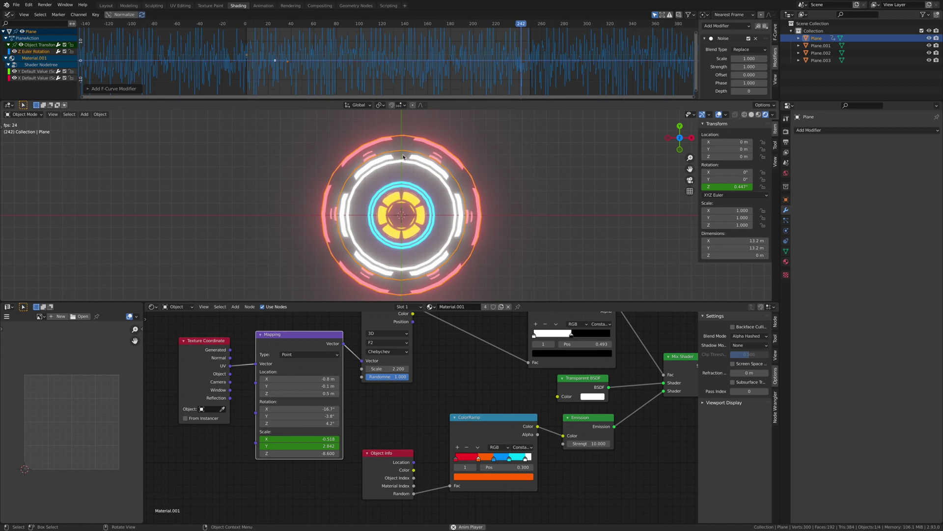
pyautogui.click(746, 58)
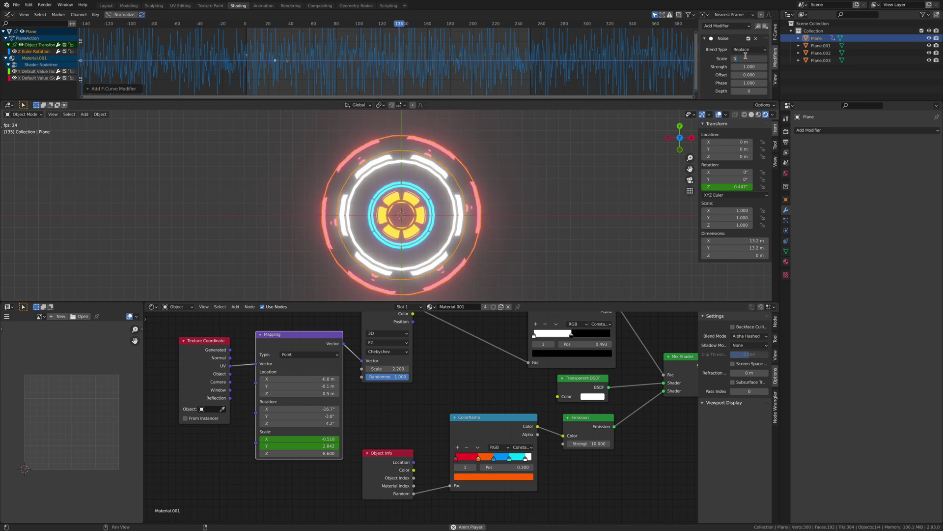
pyautogui.press('Return')
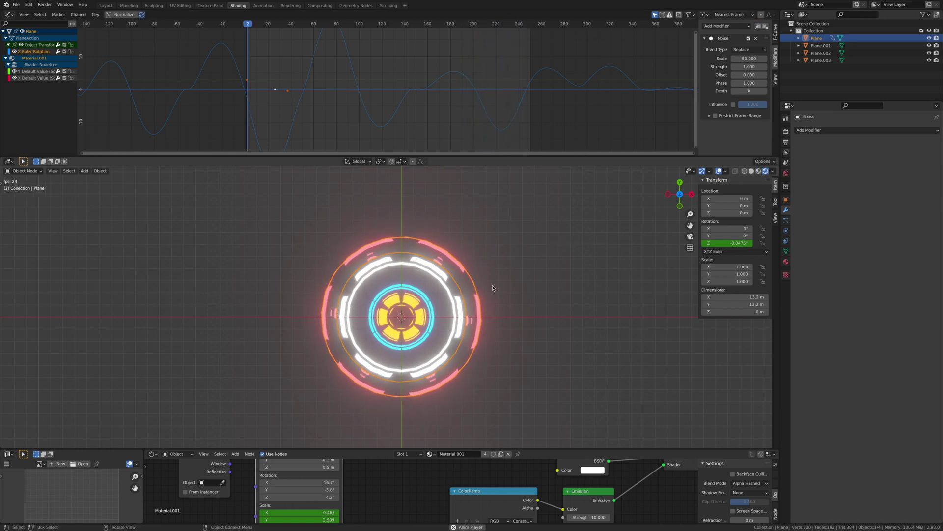
pyautogui.click(452, 297)
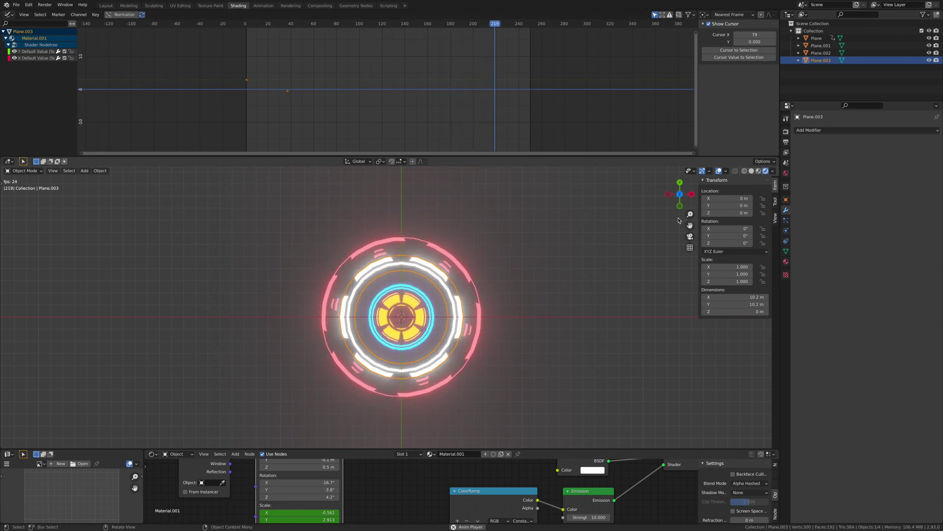
# Insert a keyframe on Plane.003's Z rotation and expand its channels.
pyautogui.rightClick(727, 244)
pyautogui.click(727, 245)
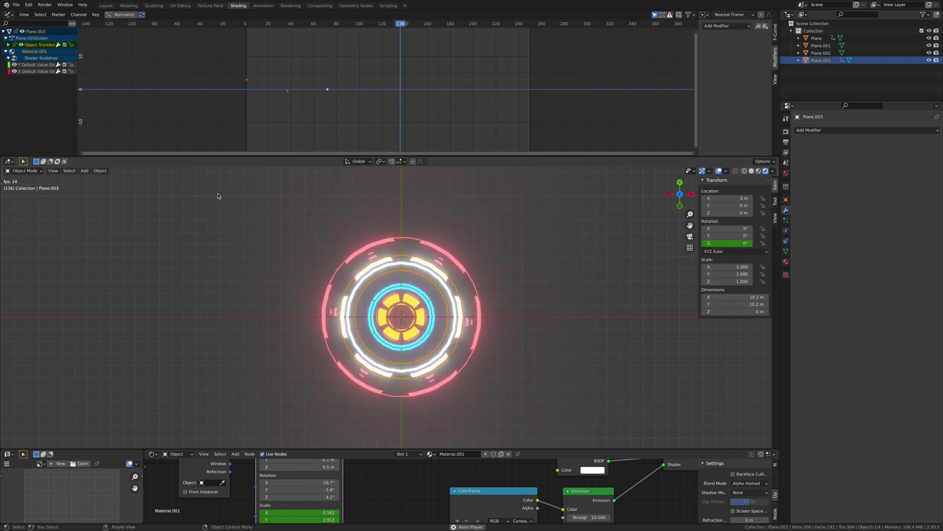
pyautogui.click(8, 45)
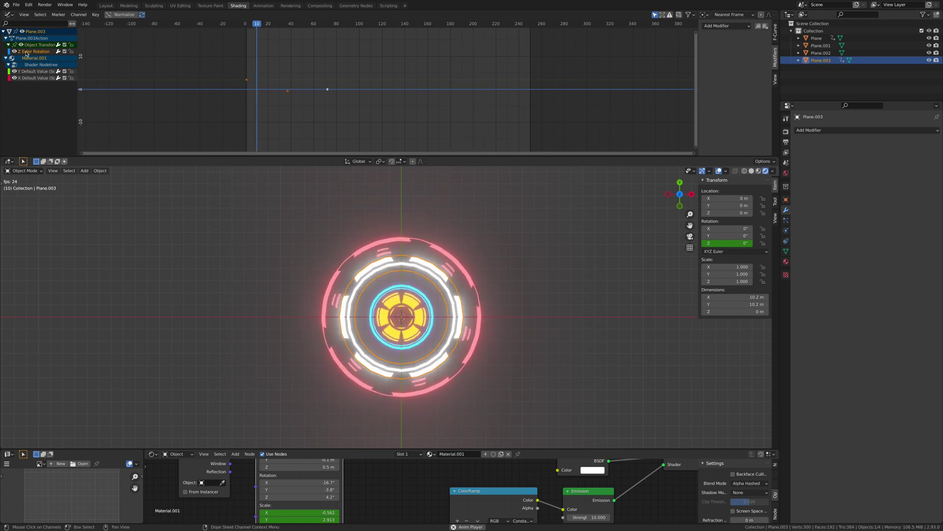
# Add a Noise modifier and paste the copied one onto Plane.003's curve, setting the first Scale to 70.
pyautogui.click(727, 26)
pyautogui.click(718, 66)
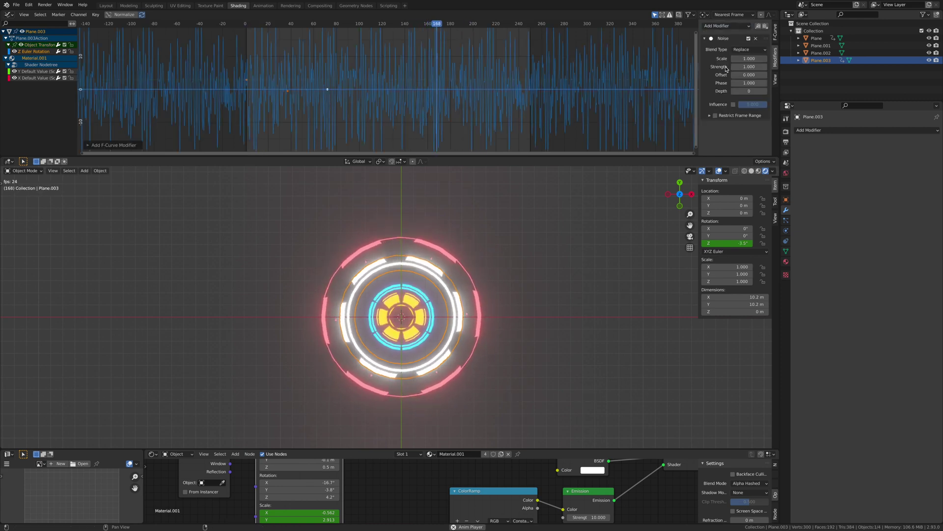
pyautogui.click(765, 25)
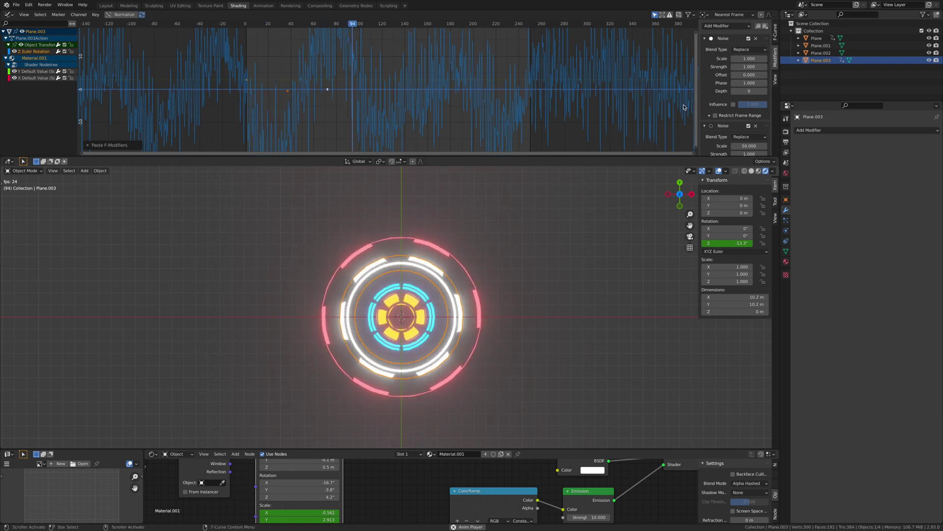
pyautogui.click(741, 58)
pyautogui.write('1.0')
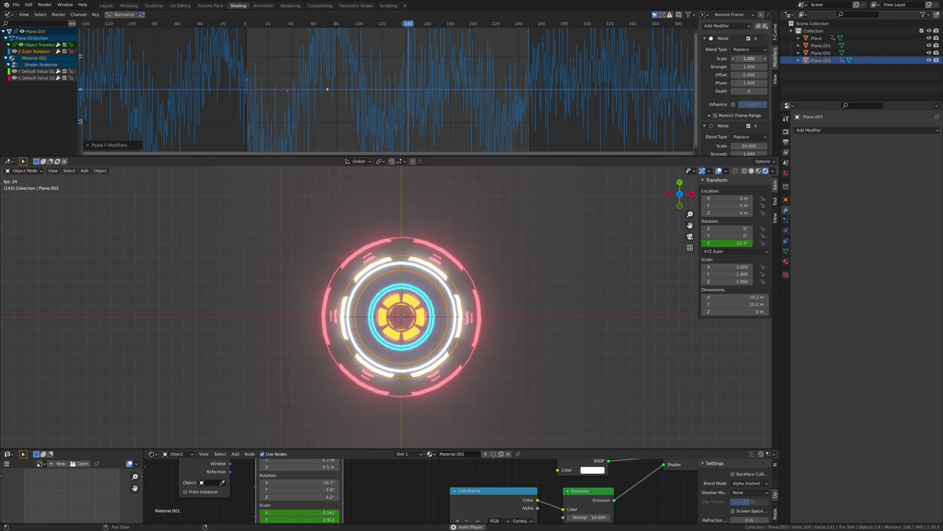
pyautogui.press('BackSpace')
pyautogui.press('BackSpace')
pyautogui.press('BackSpace')
pyautogui.write('70')
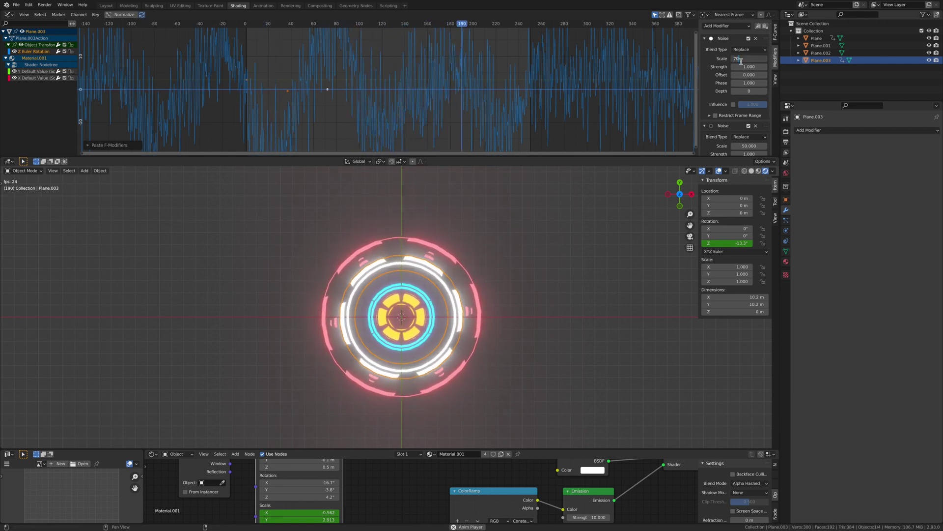
pyautogui.press('Return')
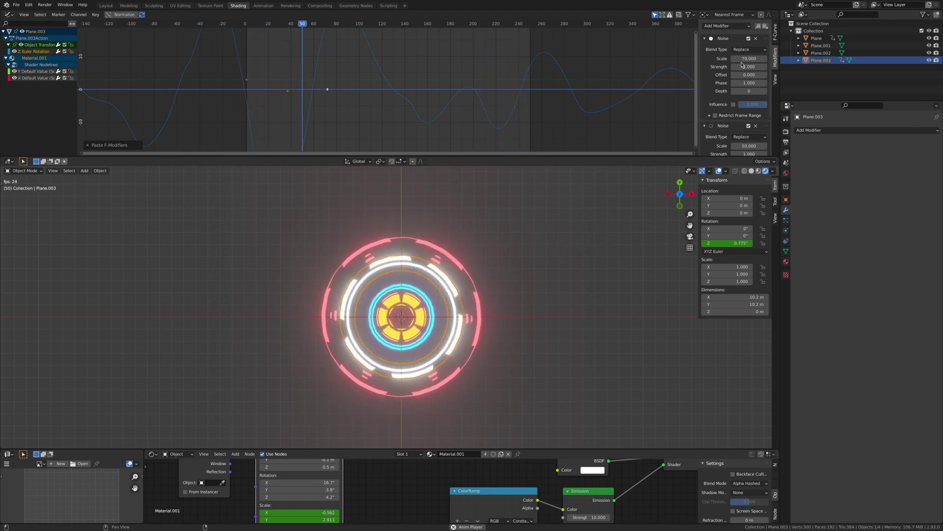
# Set the first Noise modifier's Offset on Plane.003 to 4.0.
pyautogui.moveTo(743, 74)
pyautogui.mouseDown()
pyautogui.moveTo(762, 75)
pyautogui.moveTo(748, 75)
pyautogui.mouseUp()
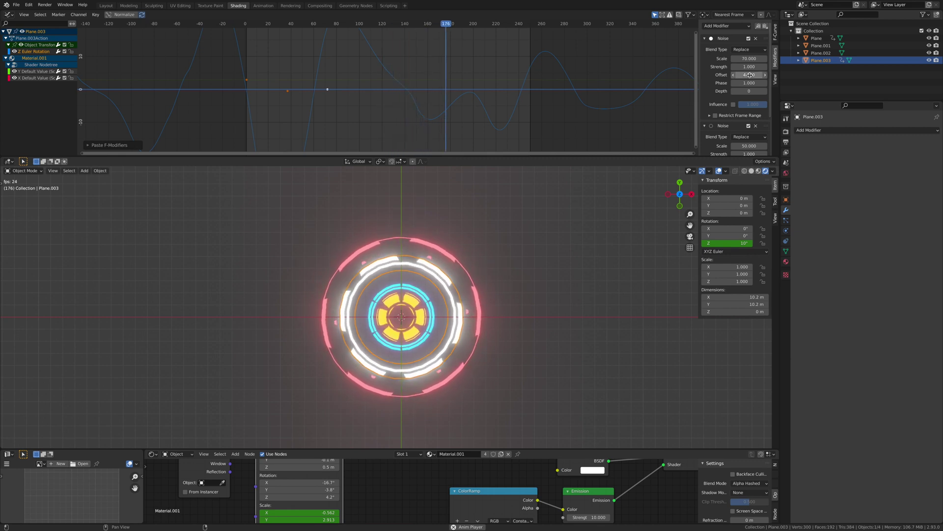